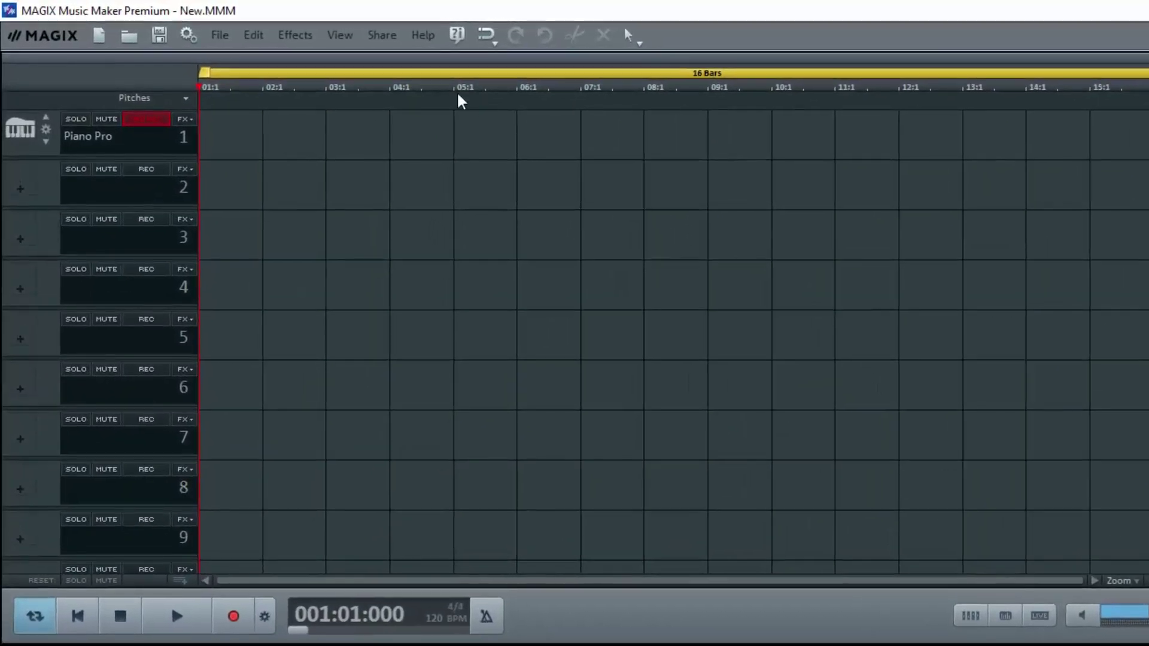
- Open the Help menu in the menu bar
{"action": "left_click", "coordinate": [422, 36]}
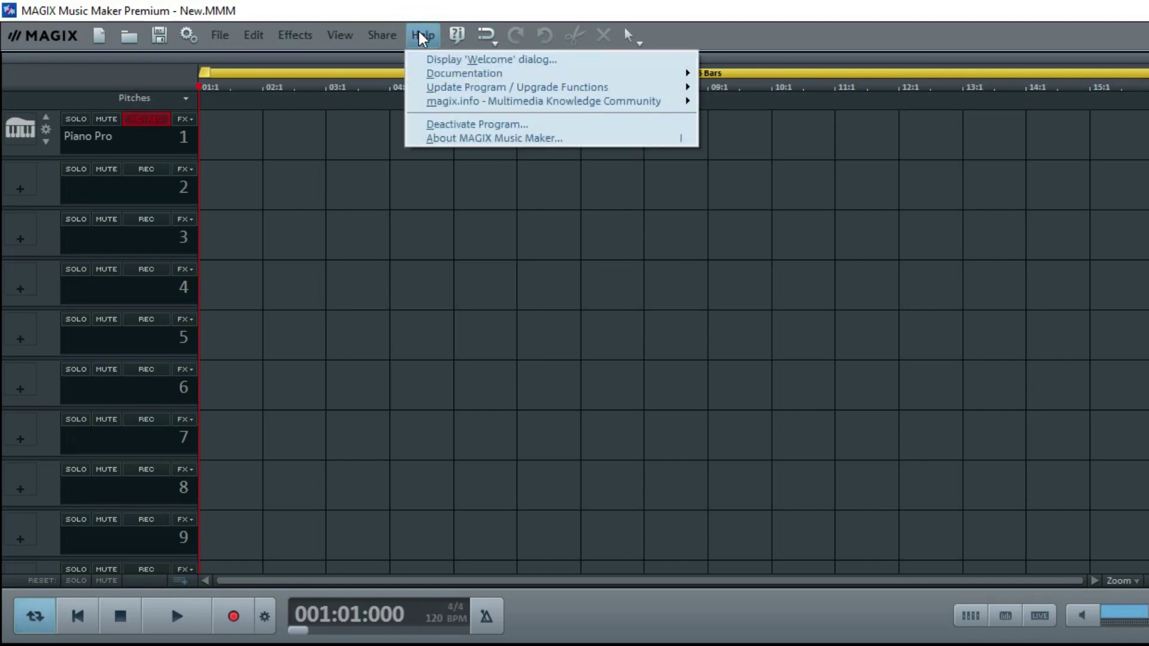
- Download and install the free synthesizer and sound packages, then restart Music Maker
{"action": "mouse_move", "coordinate": [511, 89]}
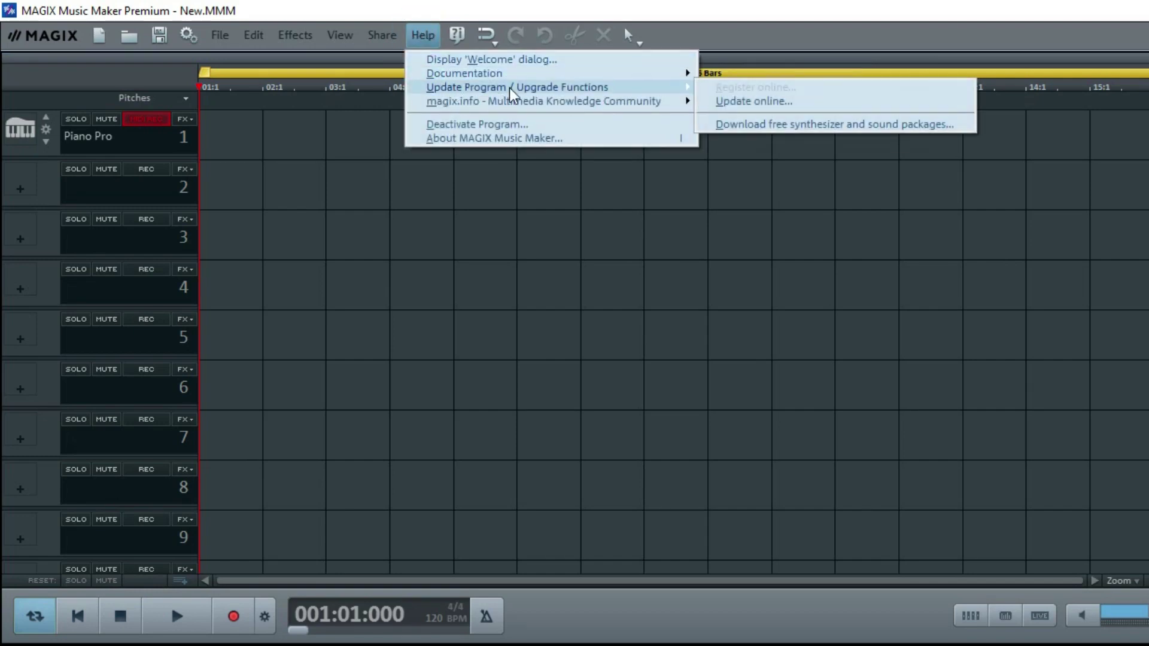
{"action": "left_click", "coordinate": [739, 124]}
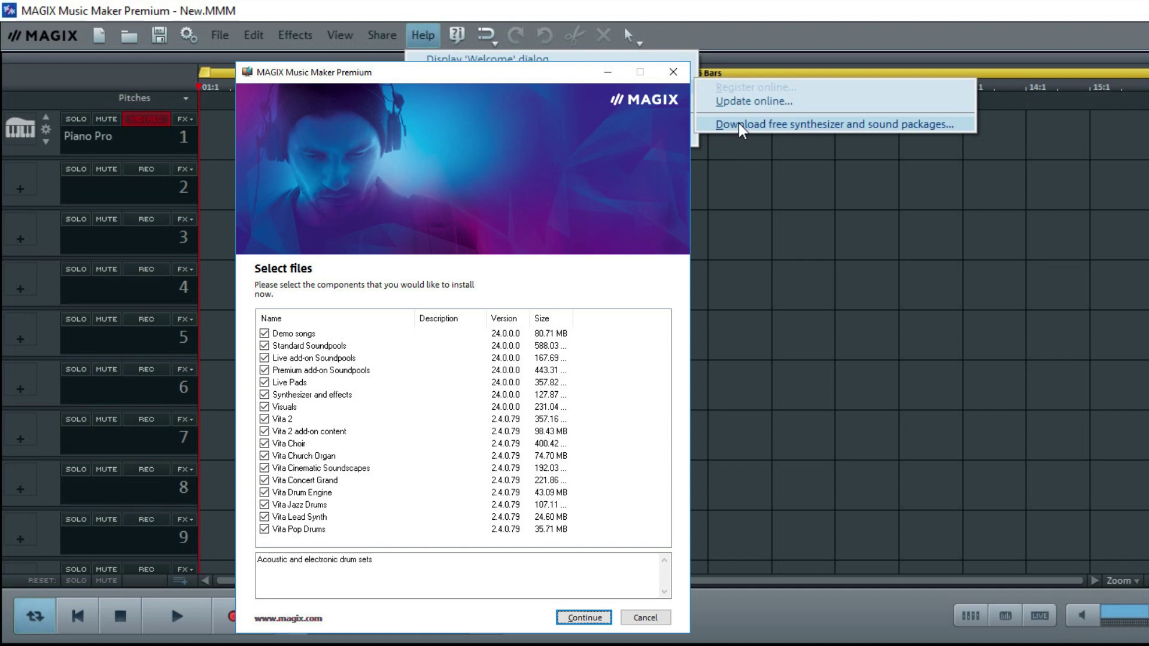
{"action": "key", "text": "Return"}
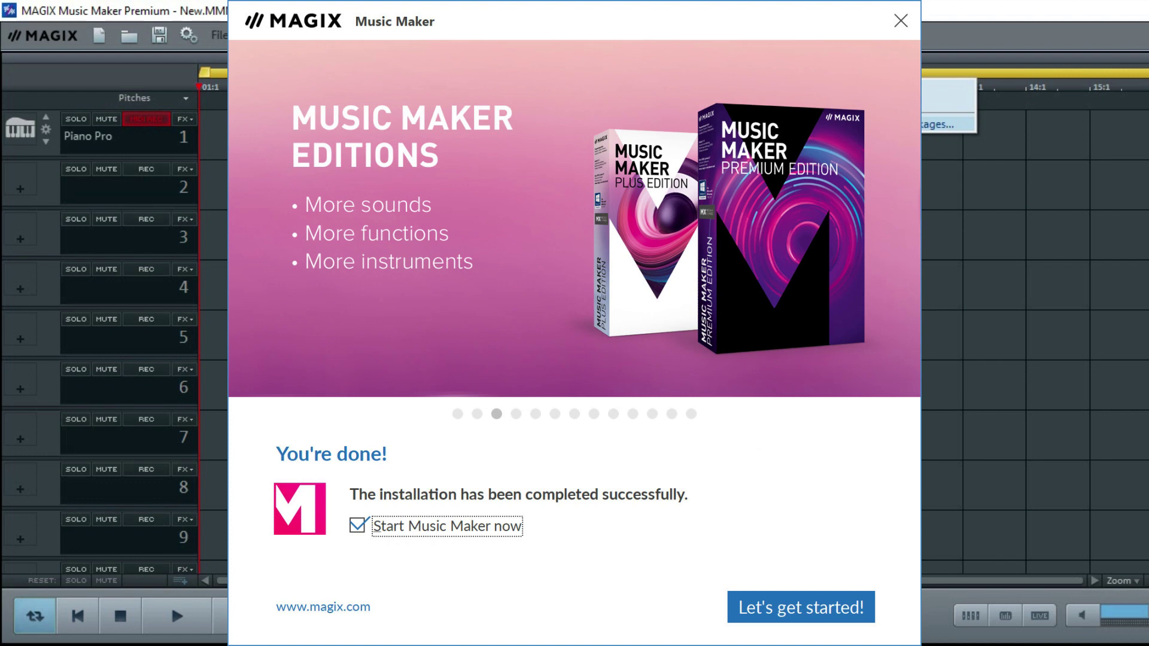
{"action": "key", "text": "Return"}
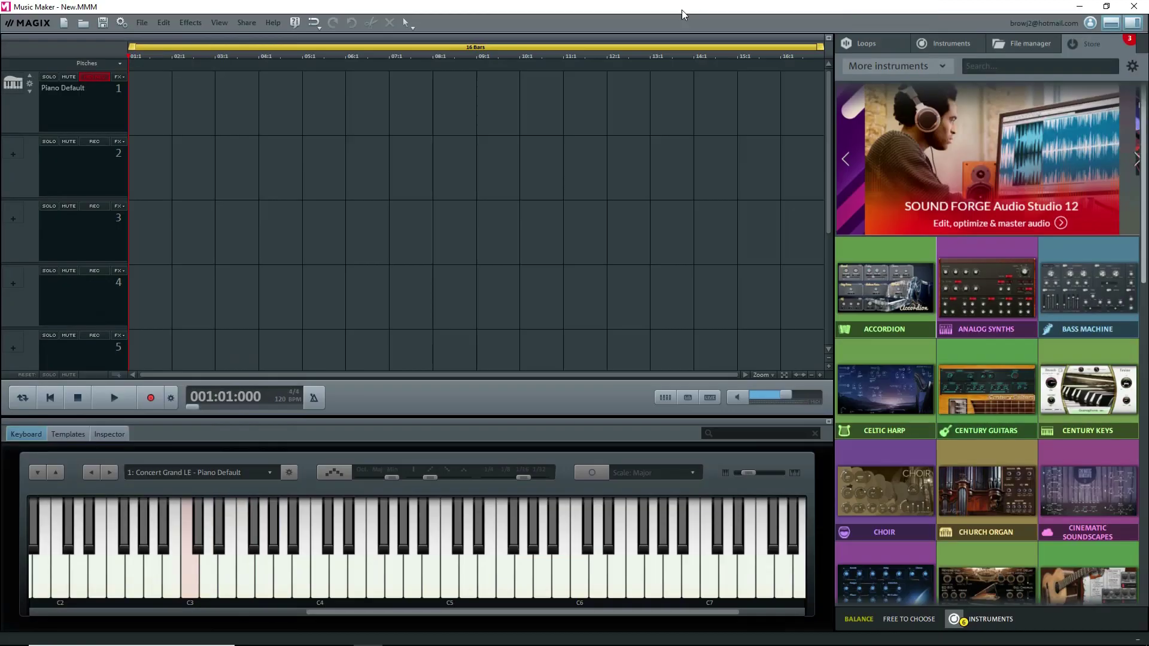
- Browse the Store's presets, features and editions categories, ending on More features
{"action": "left_click", "coordinate": [943, 64]}
{"action": "left_click", "coordinate": [973, 94]}
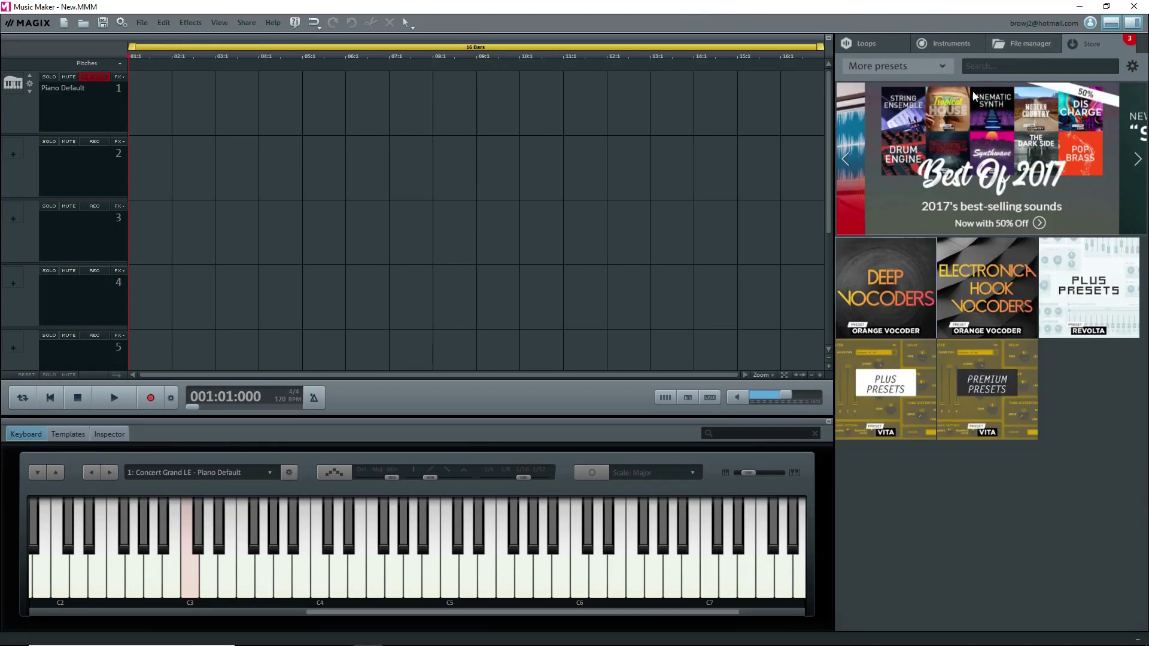
{"action": "left_click", "coordinate": [949, 69]}
{"action": "left_click", "coordinate": [988, 113]}
{"action": "left_click", "coordinate": [944, 65]}
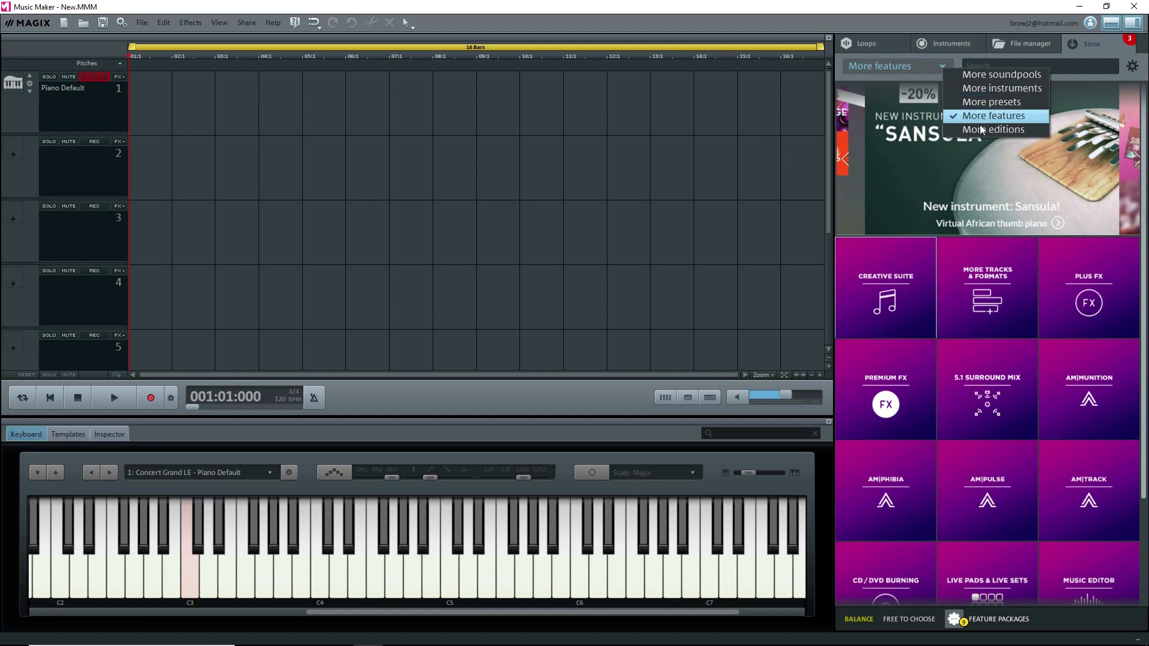
{"action": "left_click", "coordinate": [979, 124]}
{"action": "left_click", "coordinate": [943, 67]}
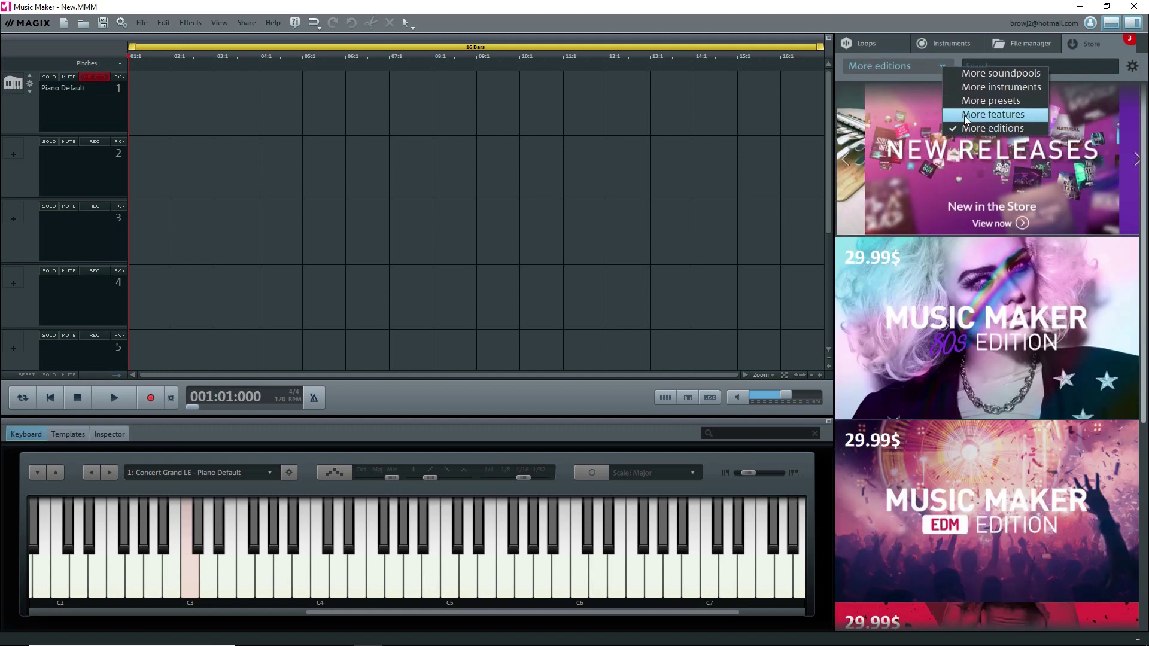
{"action": "left_click", "coordinate": [987, 114]}
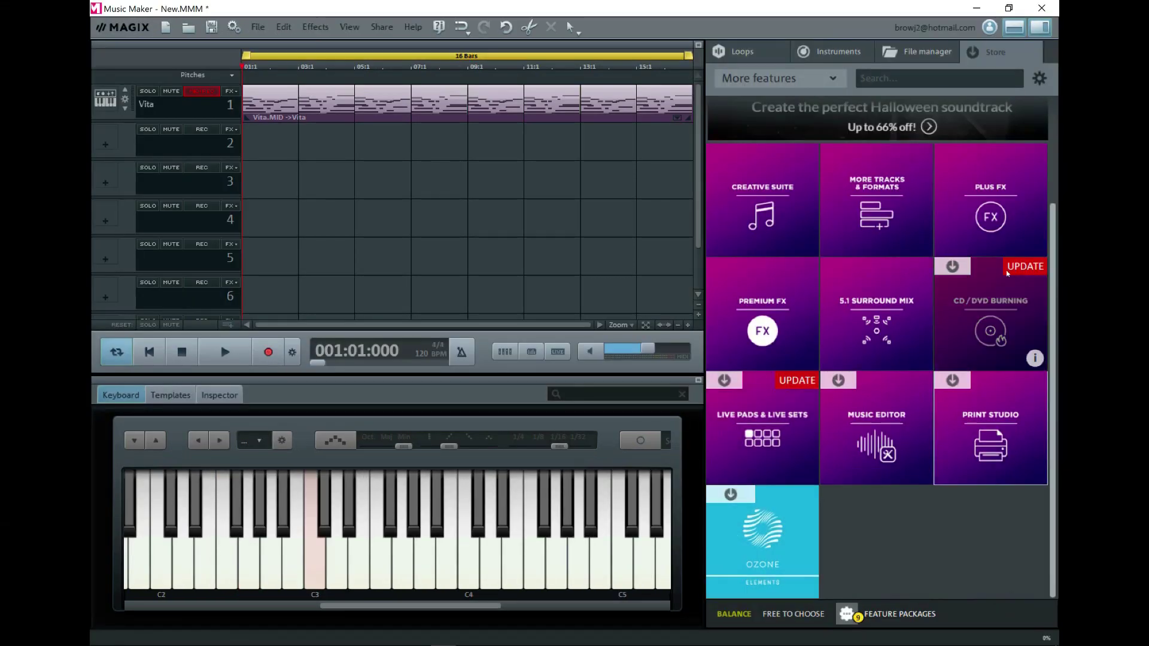
- Open the CD / DVD Burning feature in the Store and download it
{"action": "left_click", "coordinate": [1004, 284]}
{"action": "left_click", "coordinate": [958, 327]}
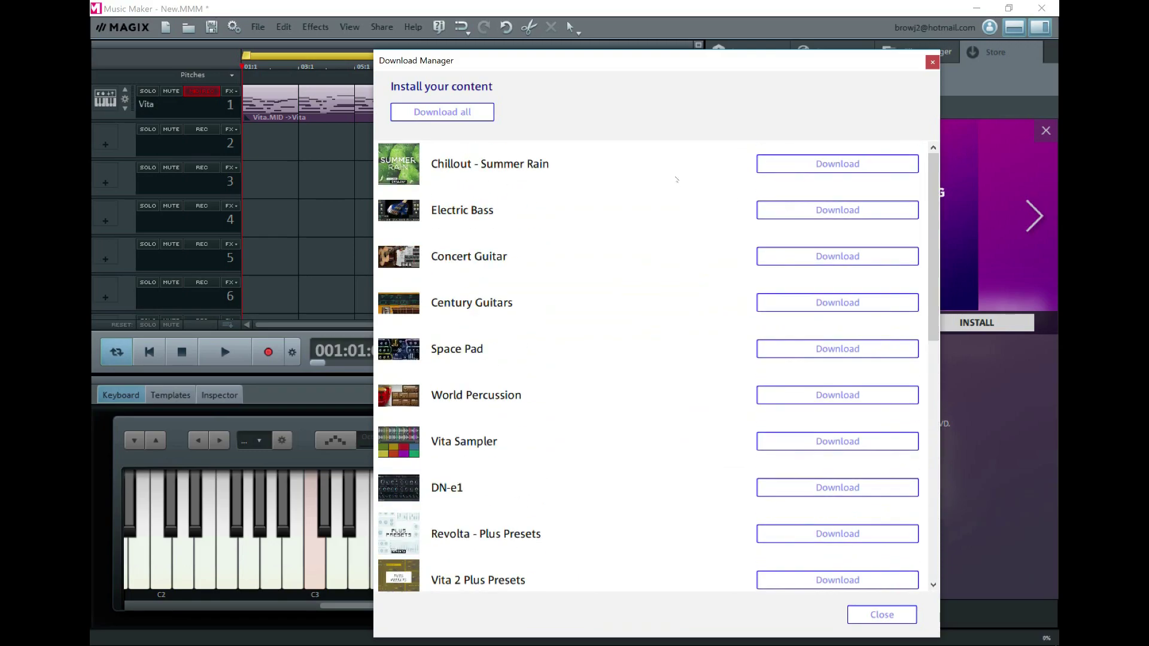
{"action": "left_click", "coordinate": [273, 24]}
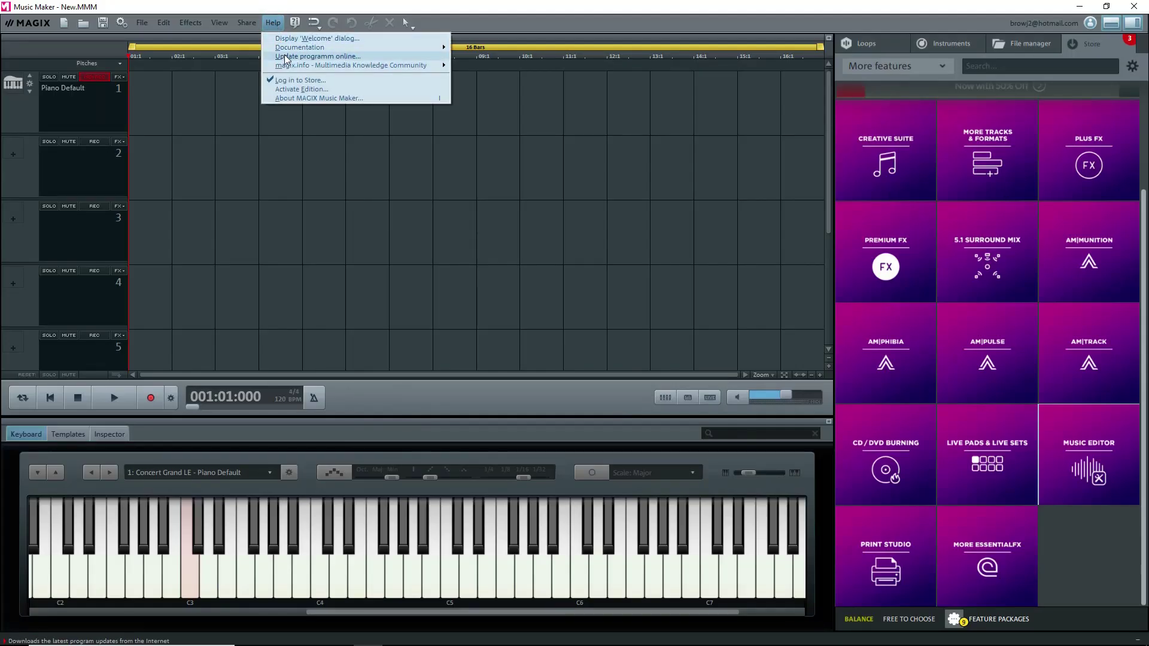
- Check online for program updates, dismiss the no-updates notice, and view About MAGIX Music Maker
{"action": "left_click", "coordinate": [286, 57]}
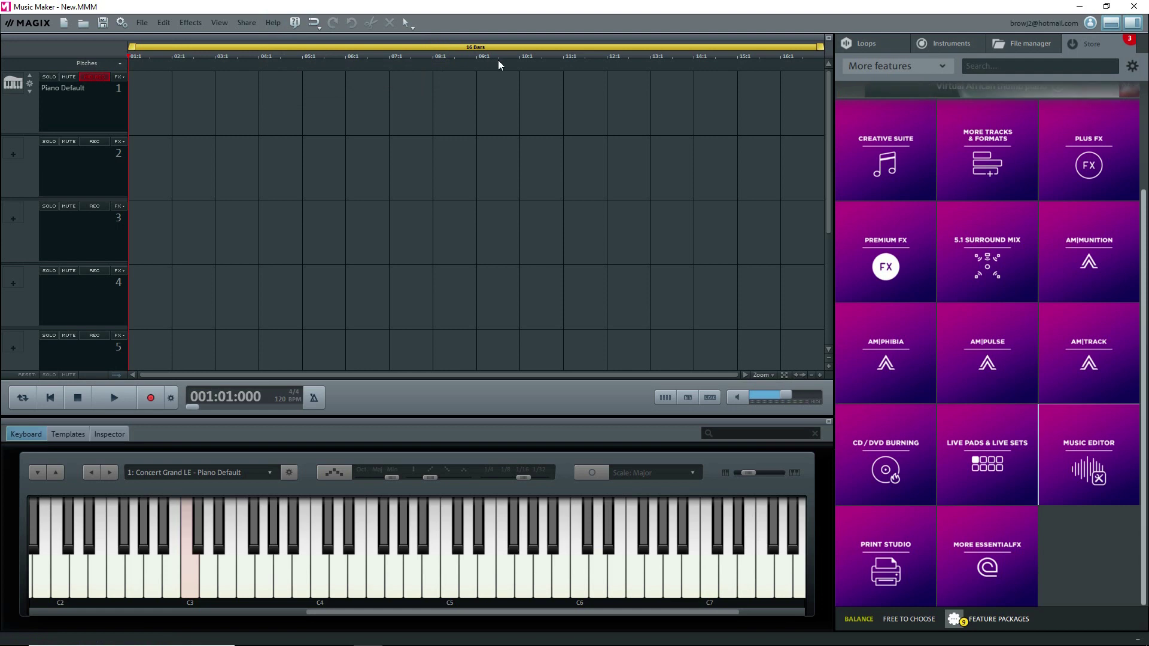
{"action": "key", "text": "Escape"}
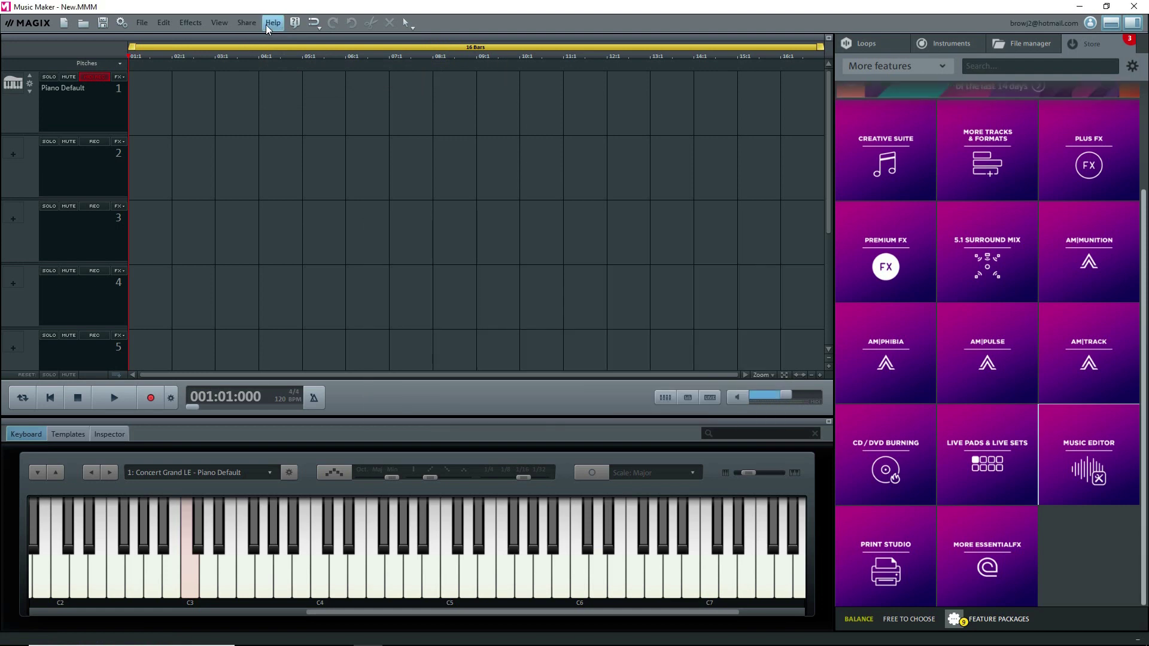
{"action": "left_click", "coordinate": [268, 23]}
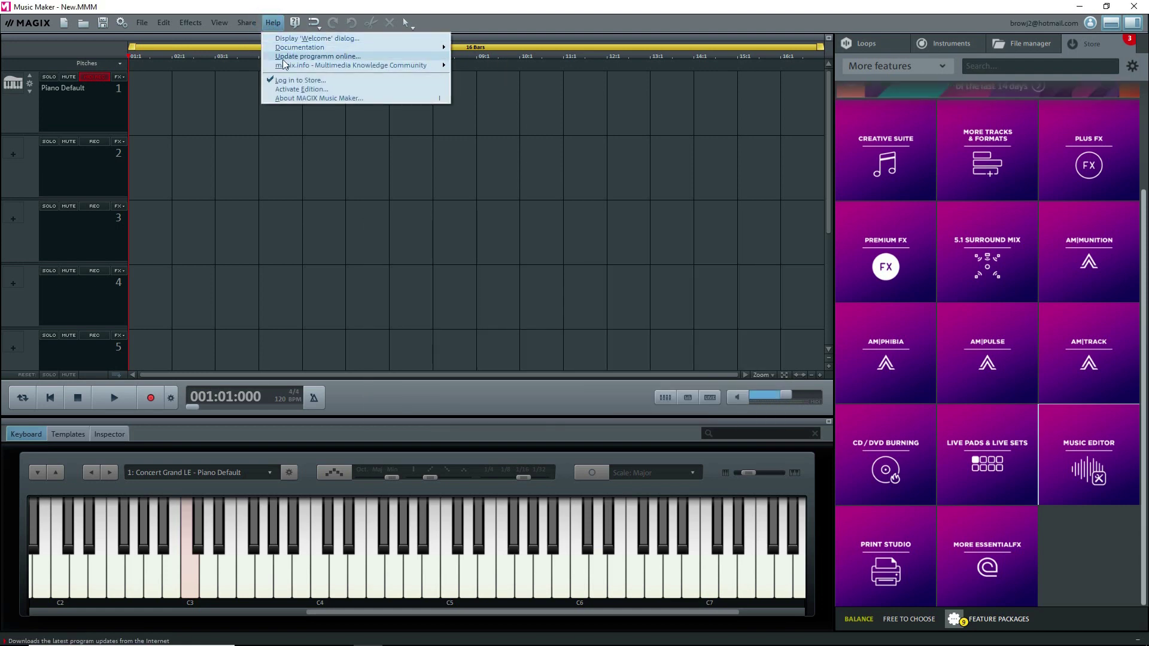
{"action": "left_click", "coordinate": [287, 99]}
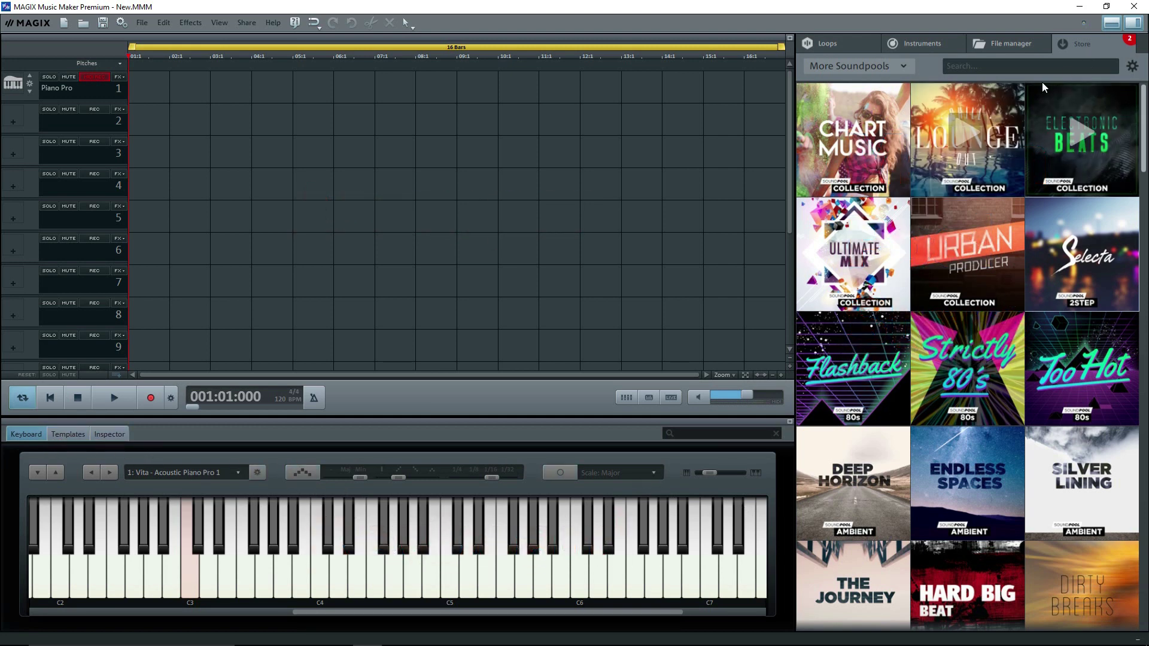
- Hide and restore the side media panel and the keyboard panel
{"action": "left_click", "coordinate": [1133, 24]}
{"action": "left_click", "coordinate": [1133, 24]}
{"action": "left_click", "coordinate": [1112, 24]}
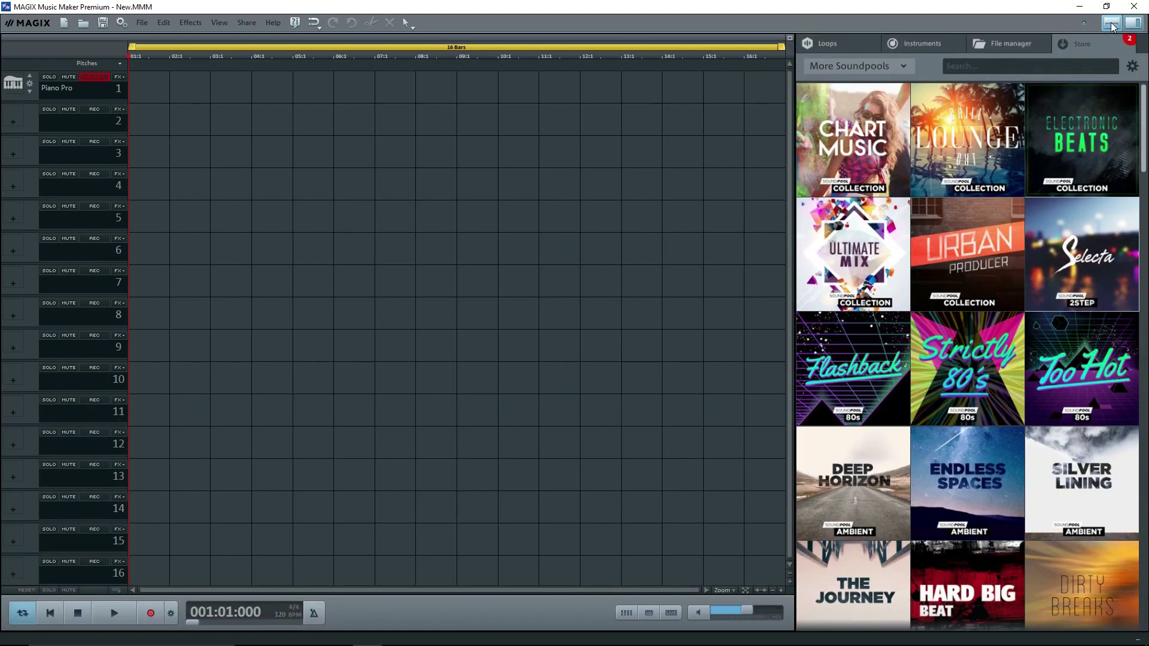
{"action": "left_click", "coordinate": [1111, 24]}
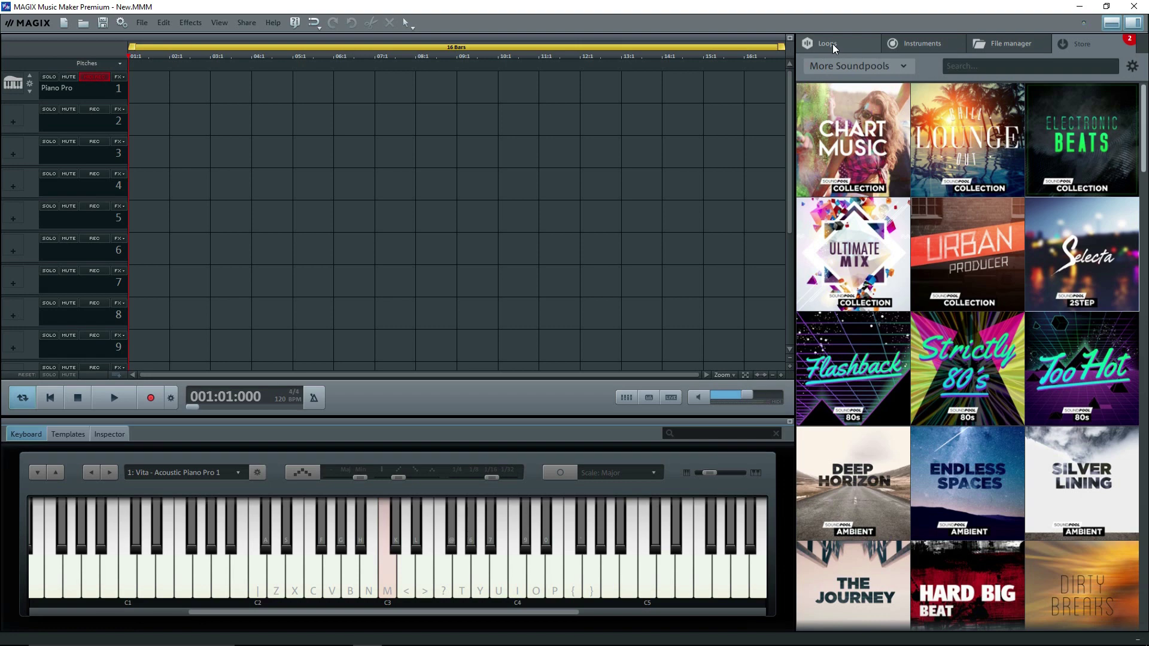
- Browse the Loops, Instruments and File manager tabs, finishing on Loops
{"action": "left_click", "coordinate": [832, 44]}
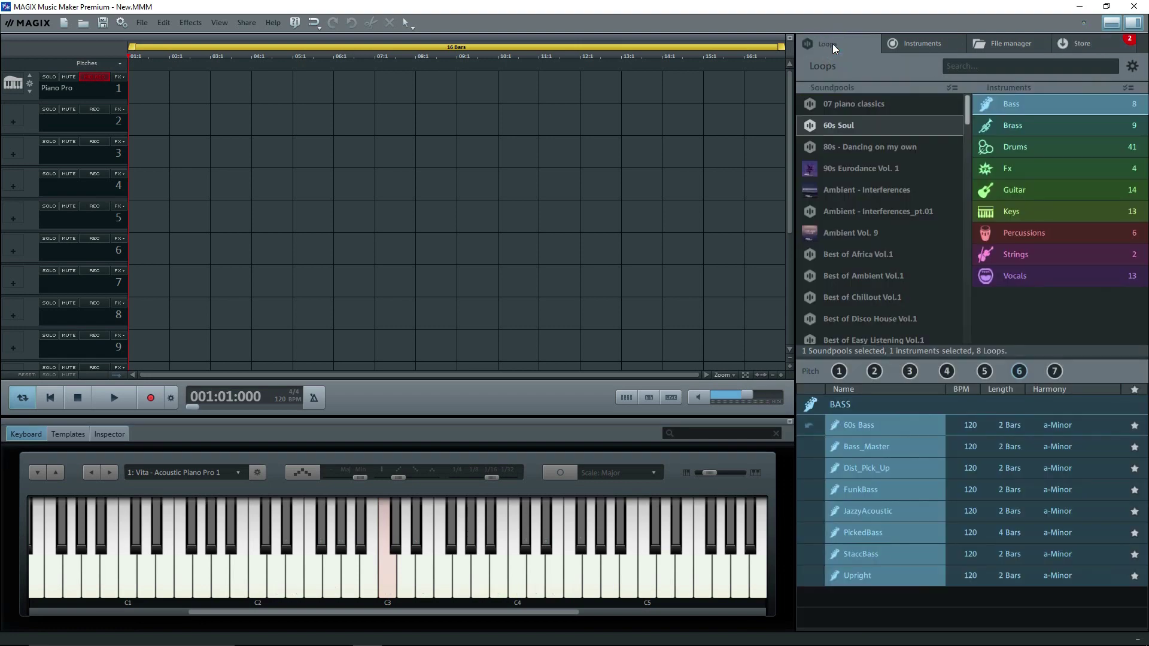
{"action": "left_click", "coordinate": [928, 41]}
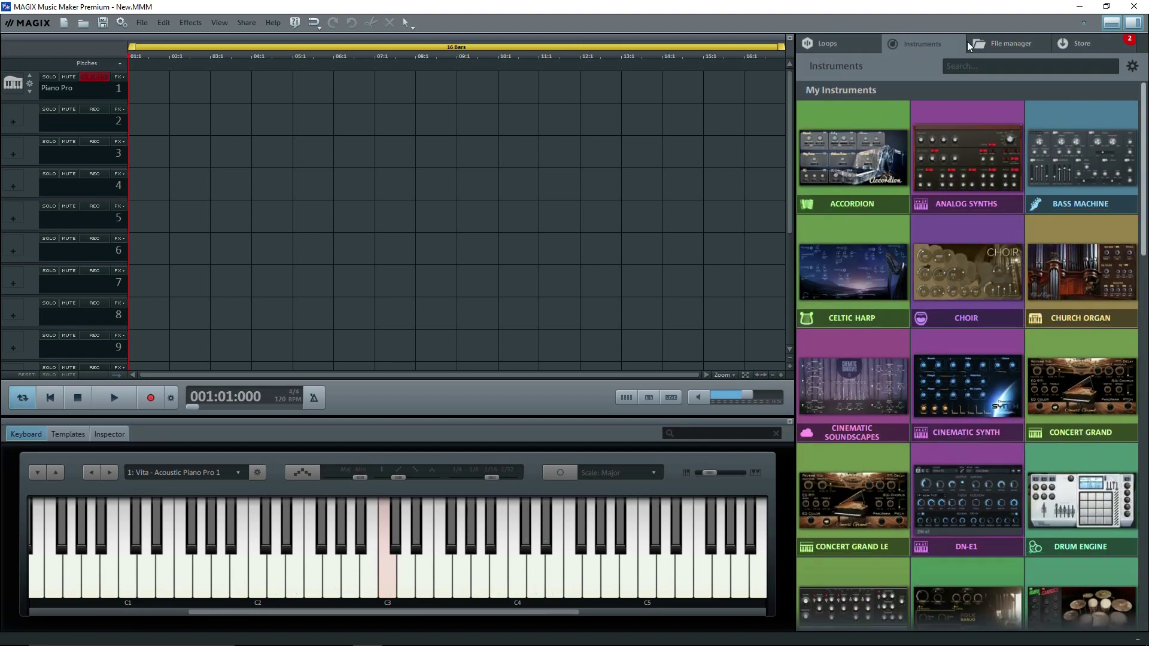
{"action": "left_click", "coordinate": [1007, 41]}
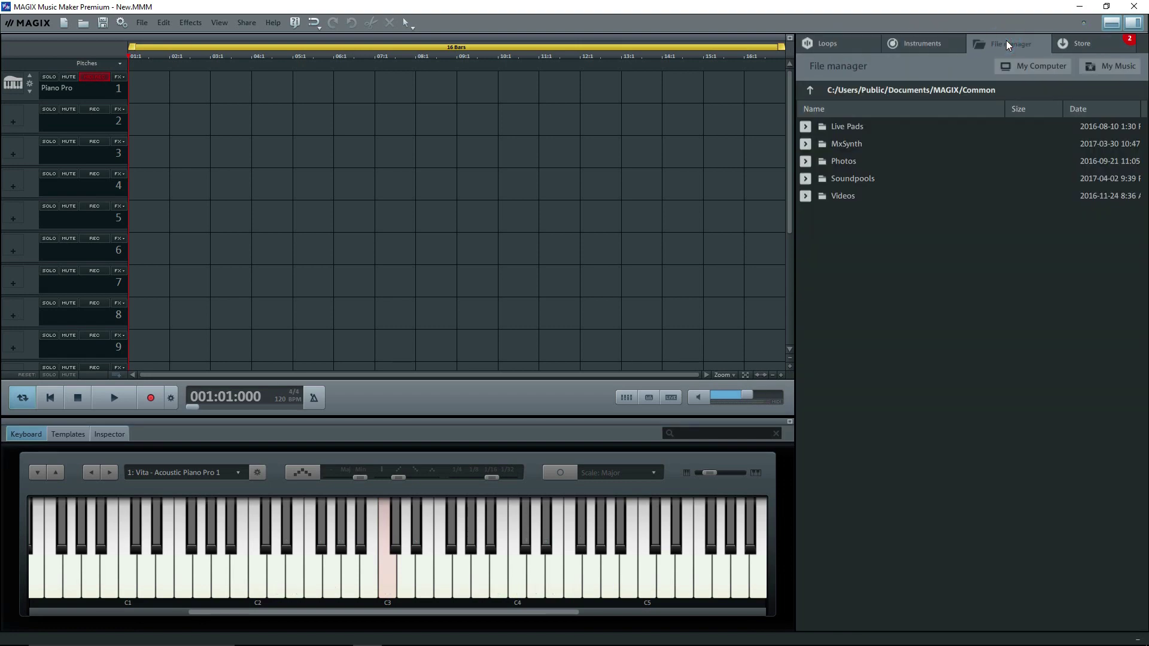
{"action": "left_click", "coordinate": [837, 45]}
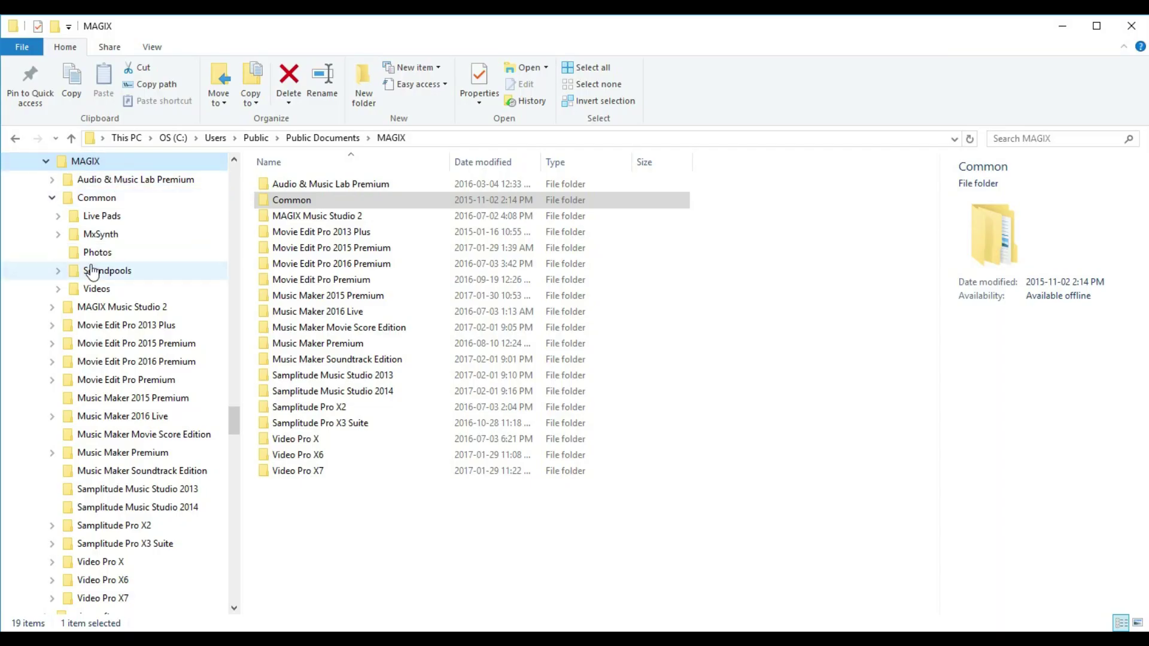
- Go from Soundpools into +1.000 Sounds_2015 and open the 60s Soul folder
{"action": "left_click", "coordinate": [92, 270]}
{"action": "left_click", "coordinate": [562, 142]}
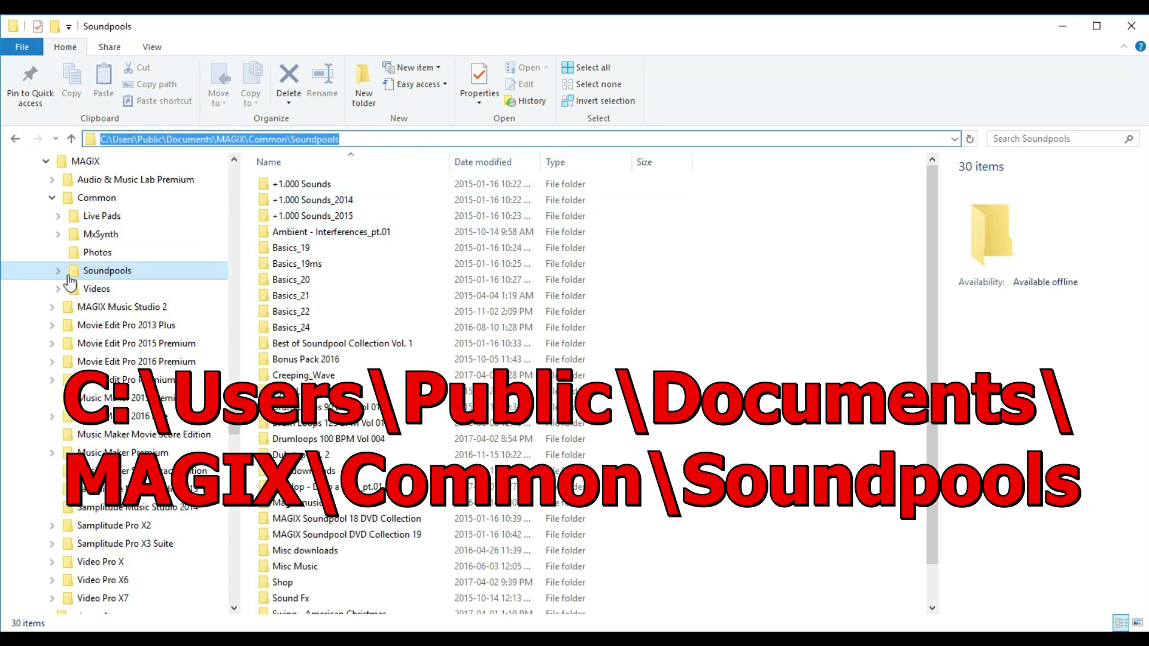
{"action": "double_click", "coordinate": [295, 215]}
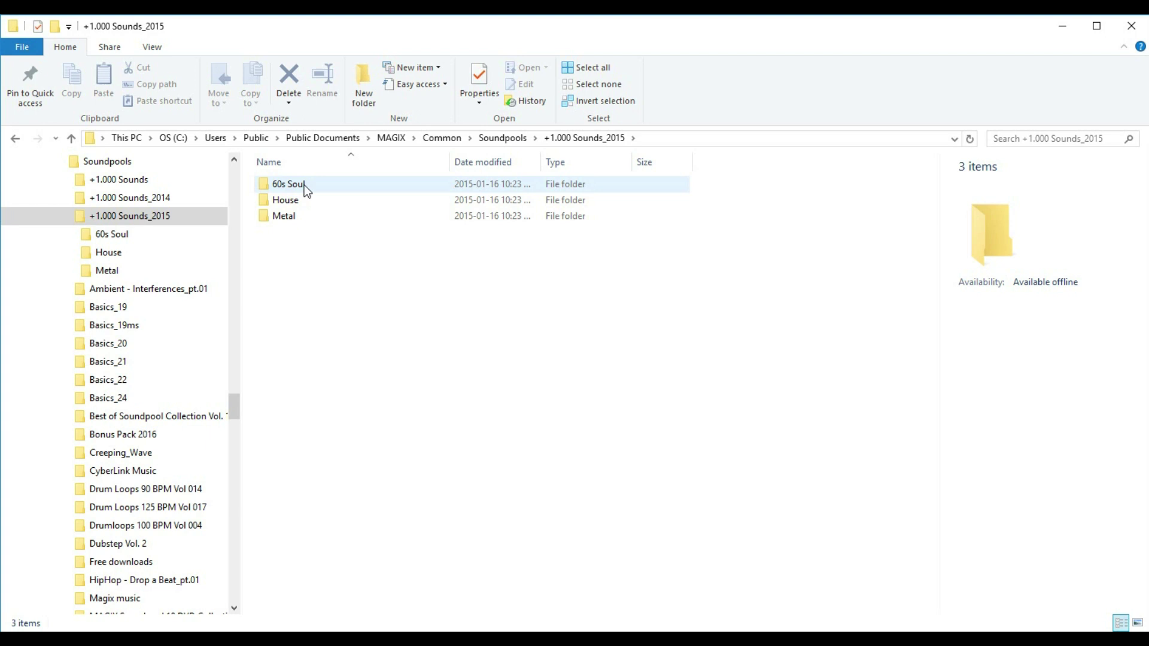
{"action": "double_click", "coordinate": [304, 185]}
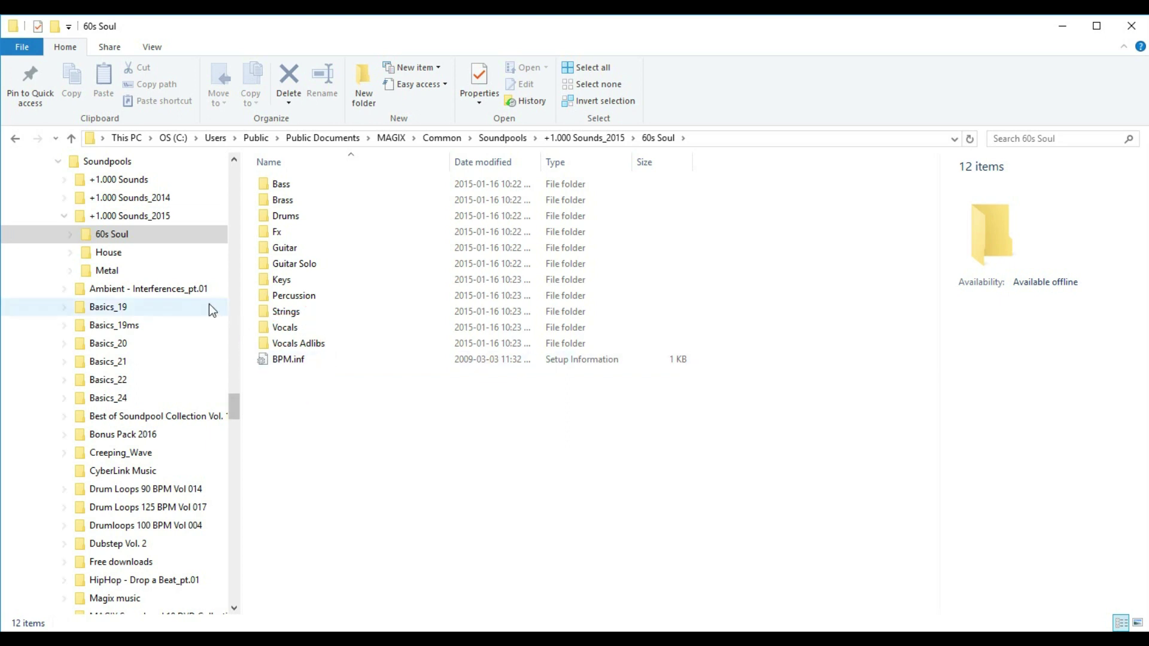
- Open BPM.inf in Notepad showing 120 BPM and a C scale with seven pitches
{"action": "double_click", "coordinate": [288, 360]}
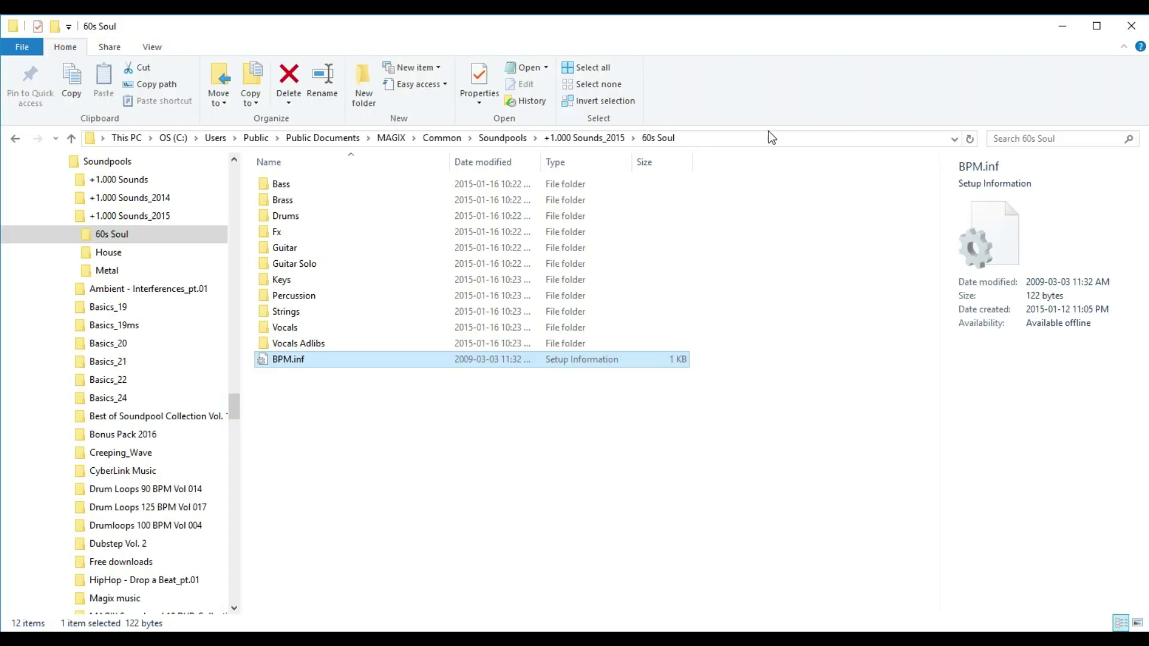
- Open the Bass loops folder
{"action": "double_click", "coordinate": [269, 182]}
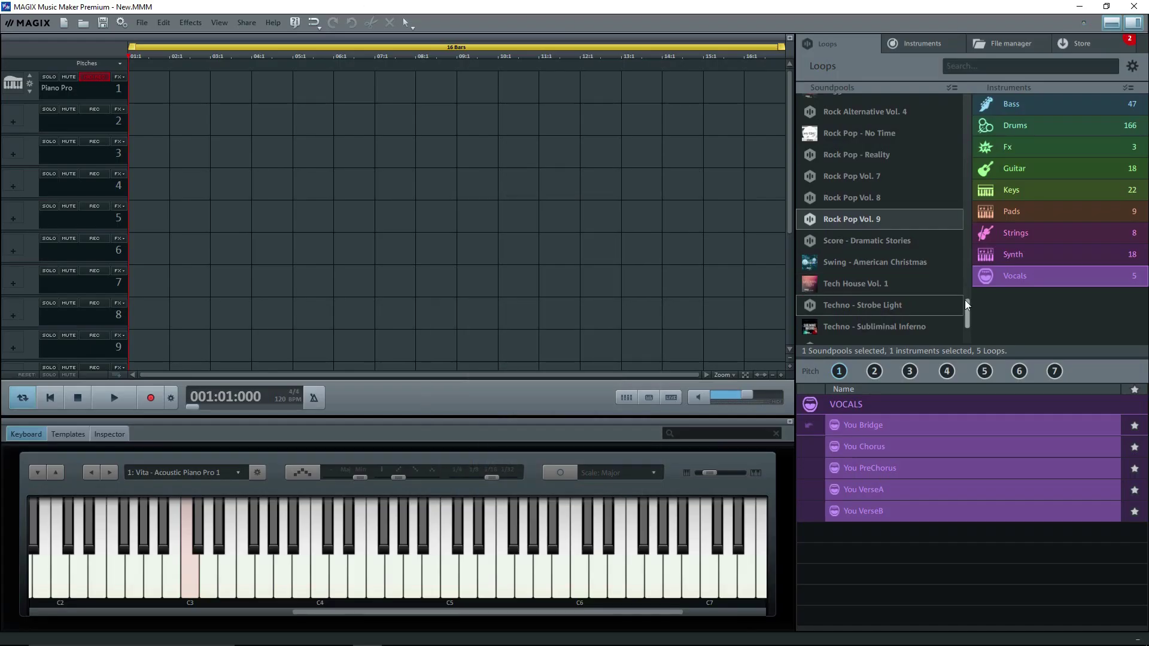
- List the 60s Soul soundpool's eight Bass loops in the Loops browser
{"action": "left_click_drag", "start_coordinate": [966, 303], "coordinate": [990, 93]}
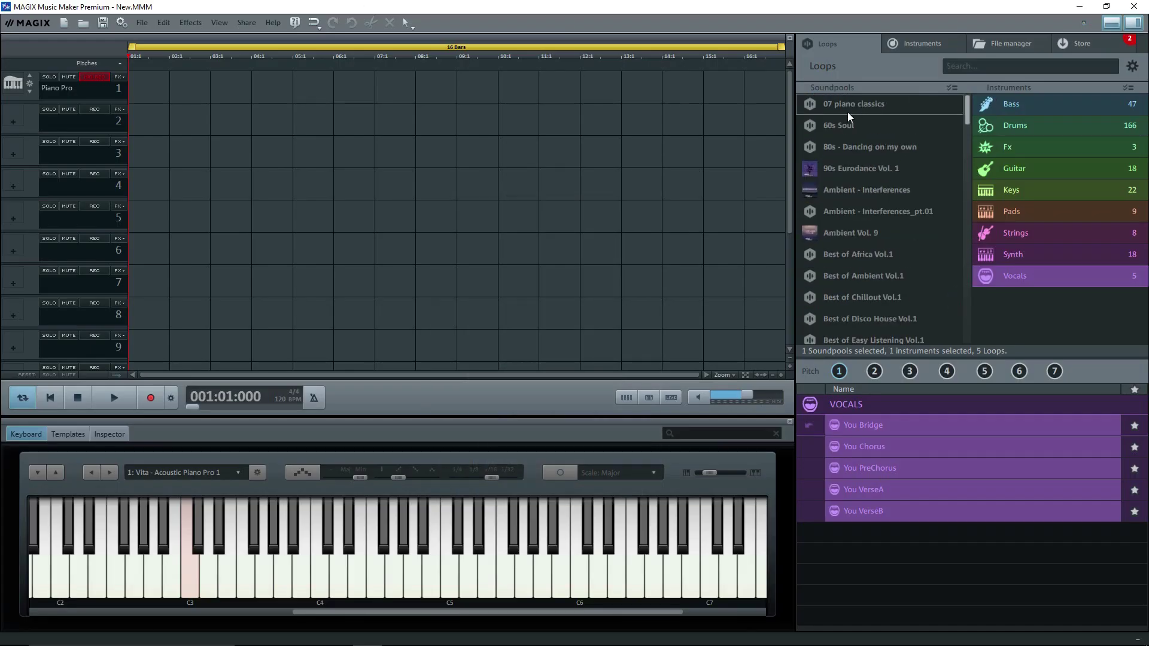
{"action": "left_click", "coordinate": [833, 127]}
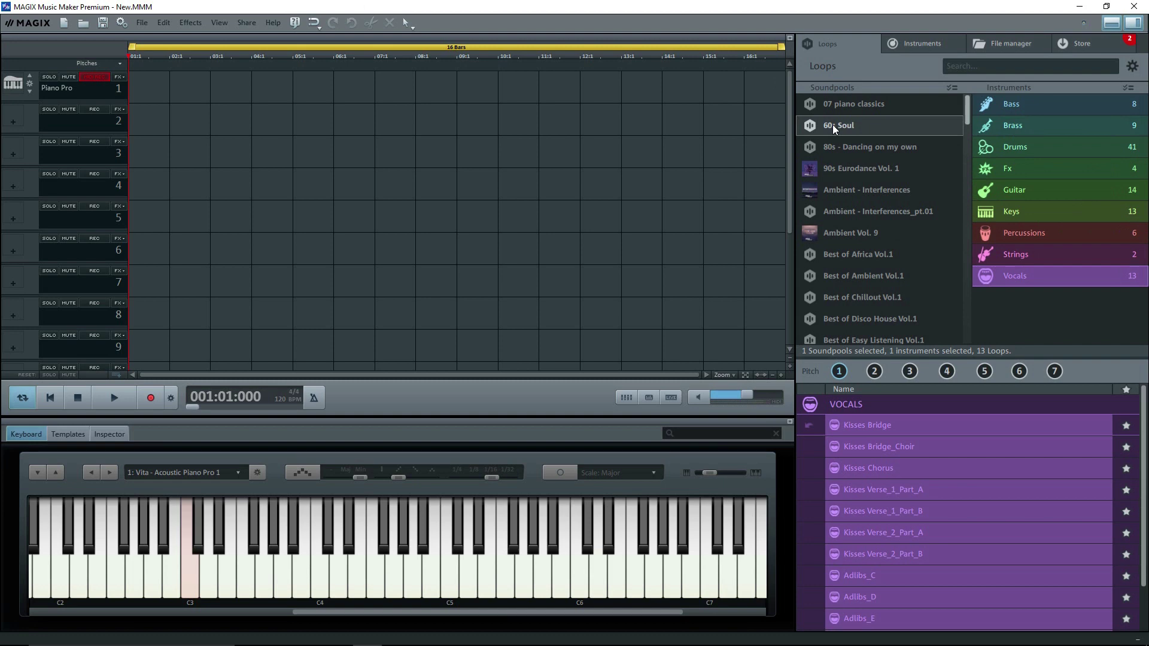
{"action": "left_click", "coordinate": [1022, 110]}
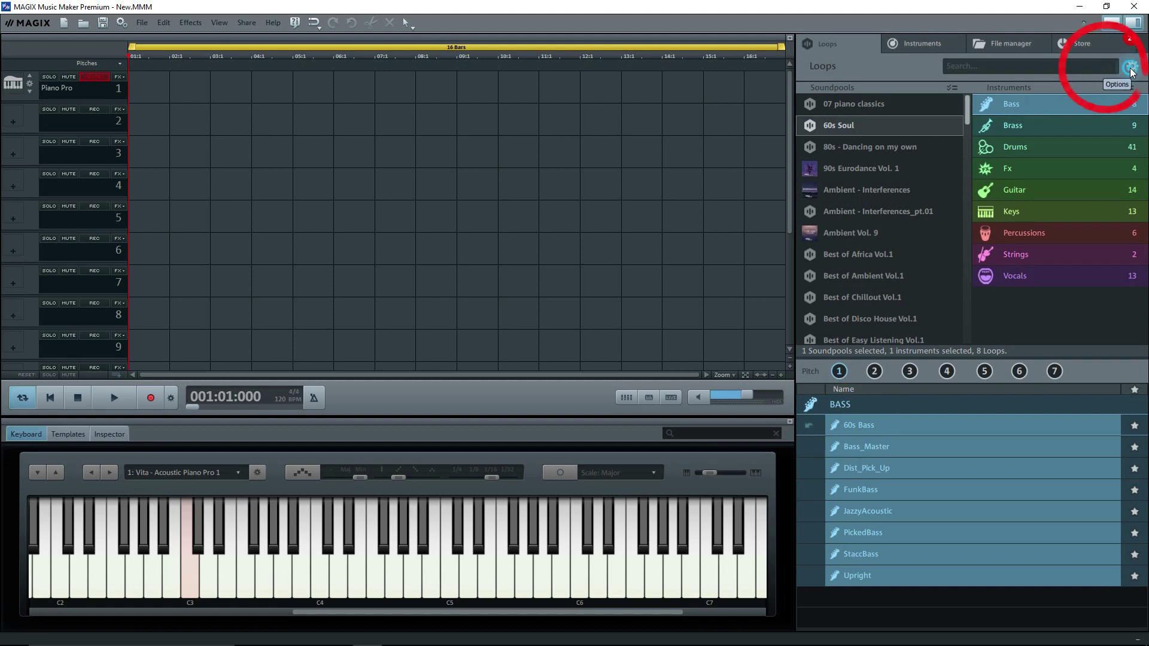
{"action": "left_click", "coordinate": [1132, 68]}
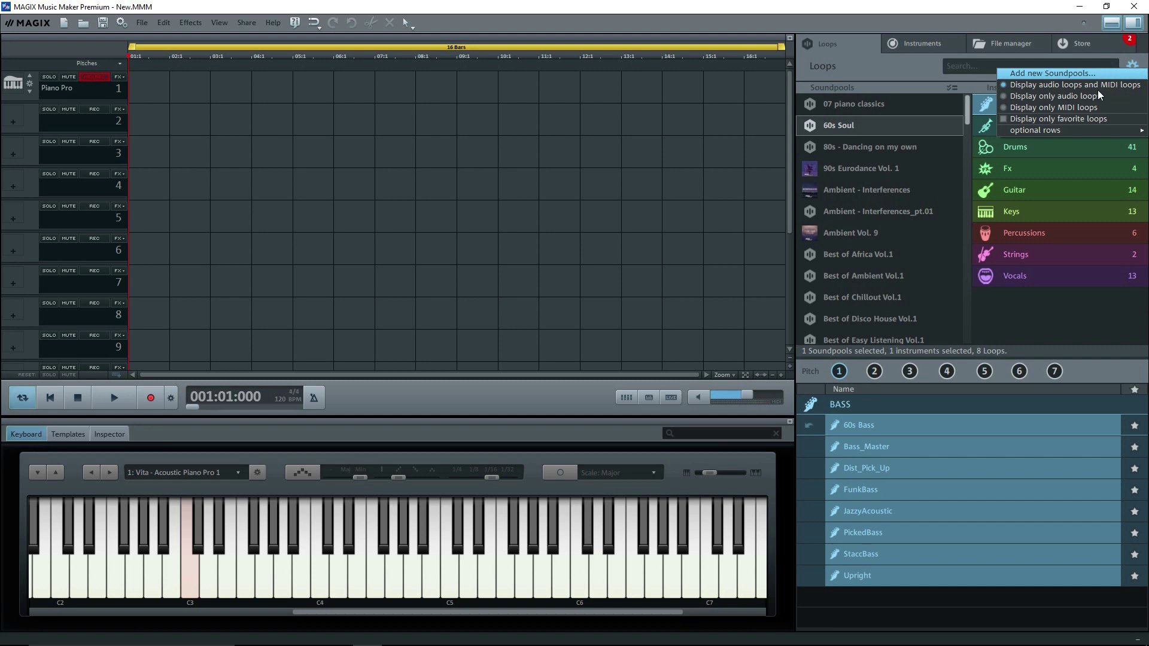
- Tick BPM, Length and Harmony under the gear menu's optional rows for the loop list
{"action": "mouse_move", "coordinate": [1046, 130]}
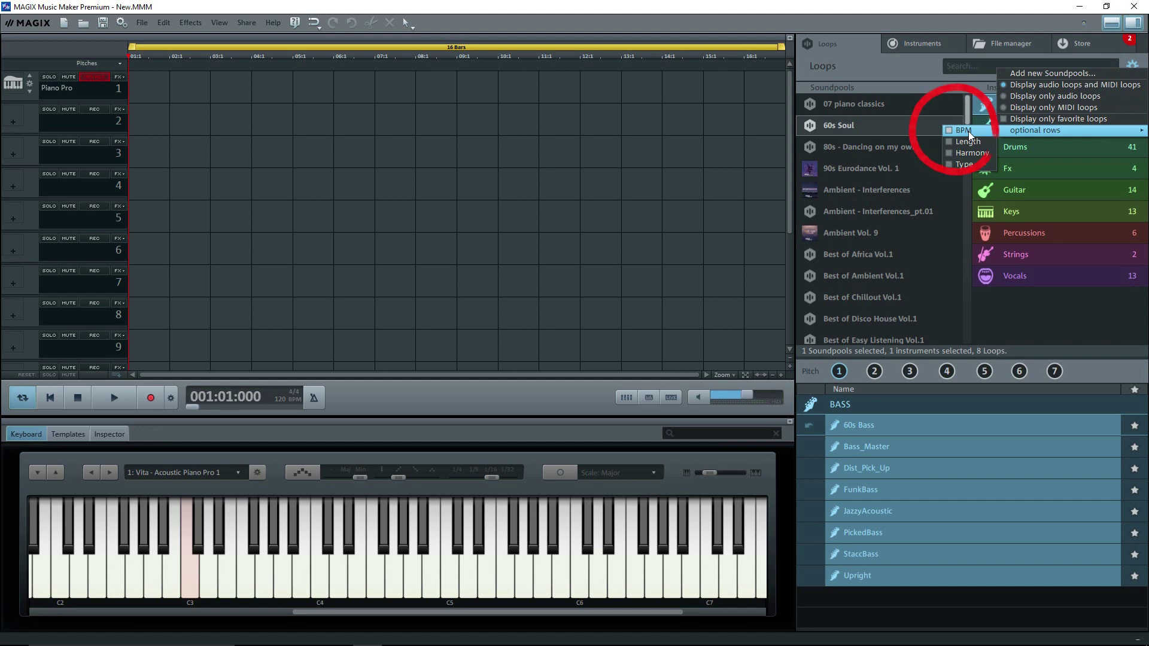
{"action": "left_click", "coordinate": [950, 131]}
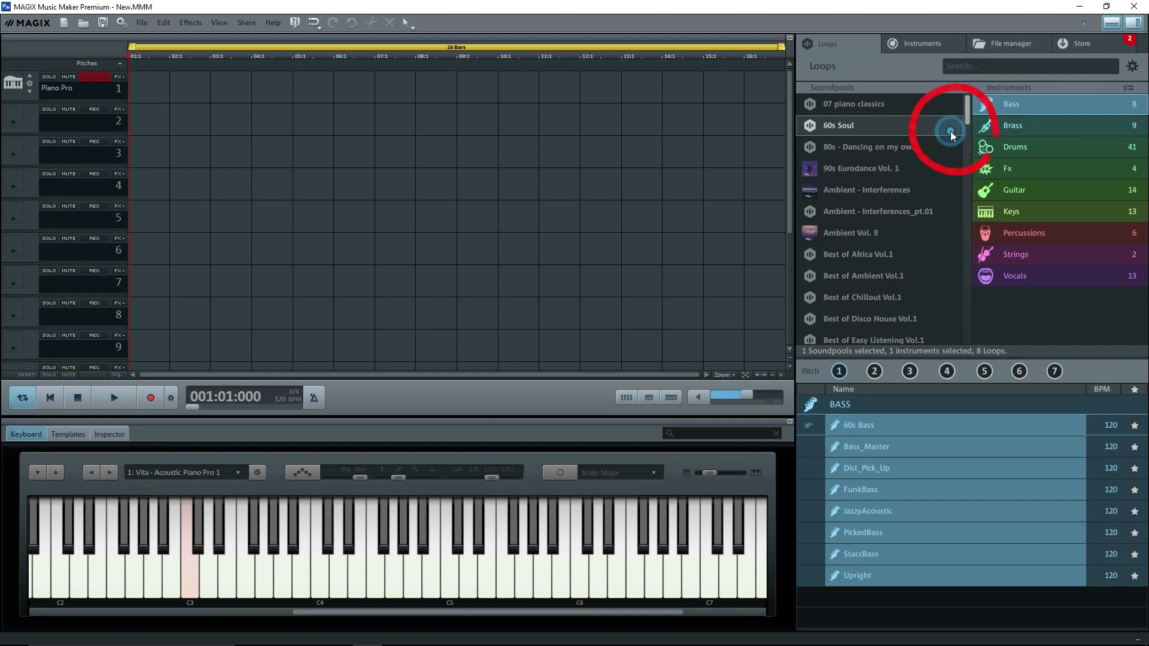
{"action": "left_click", "coordinate": [1131, 65]}
{"action": "mouse_move", "coordinate": [1029, 127]}
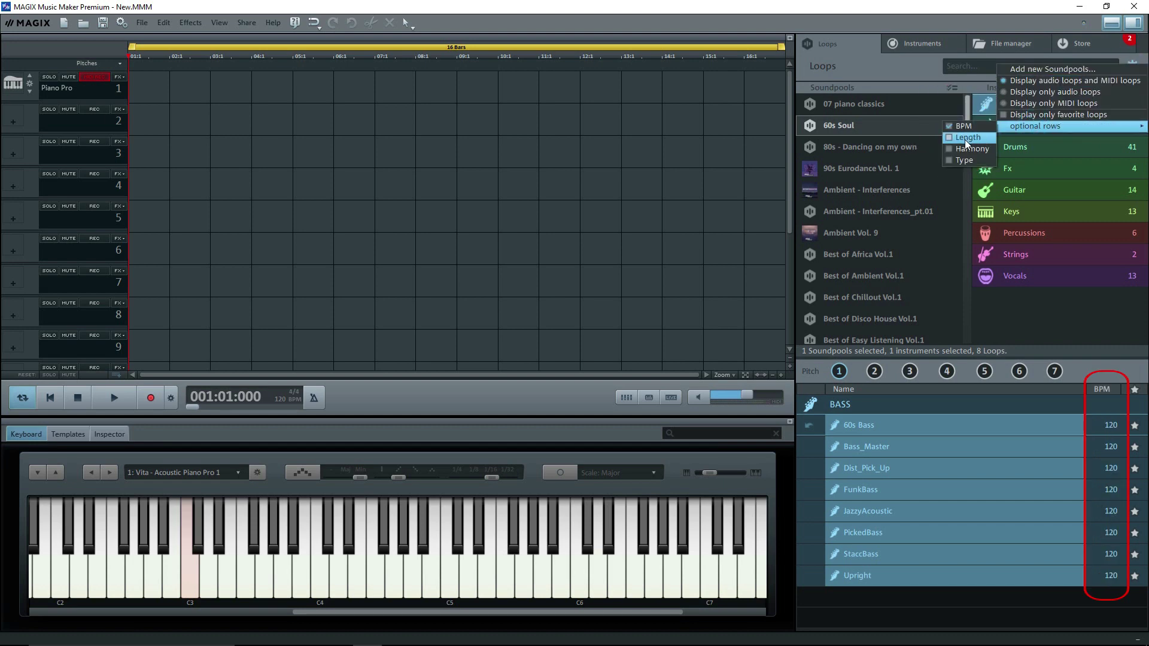
{"action": "left_click", "coordinate": [952, 139]}
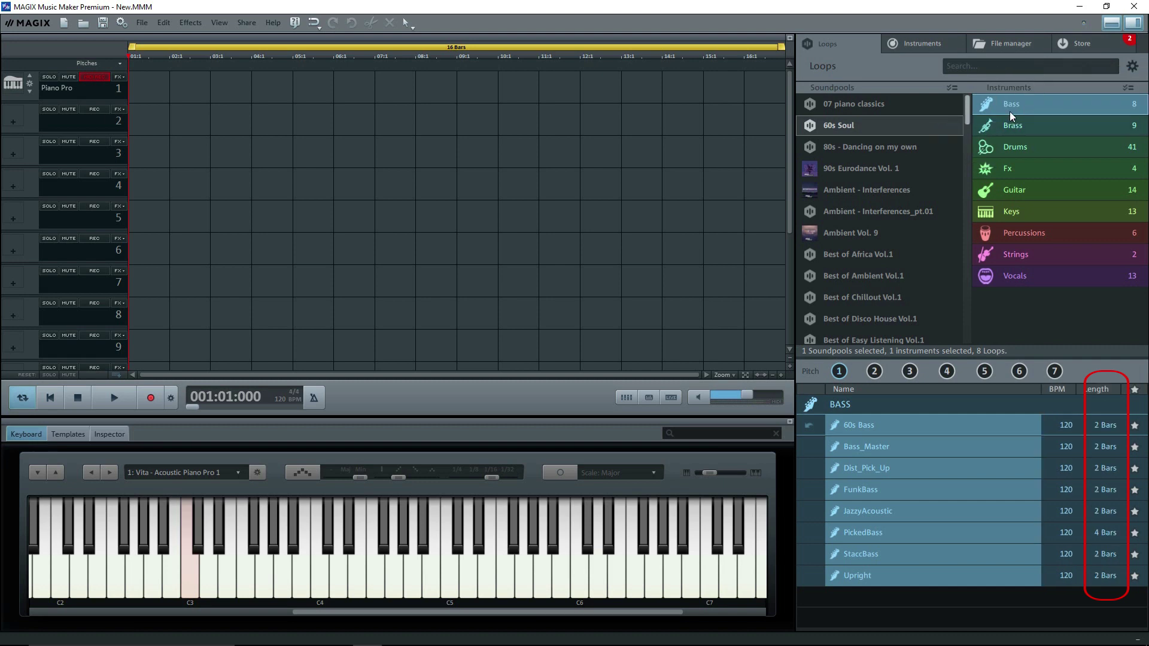
{"action": "left_click", "coordinate": [1131, 64]}
{"action": "mouse_move", "coordinate": [1008, 131]}
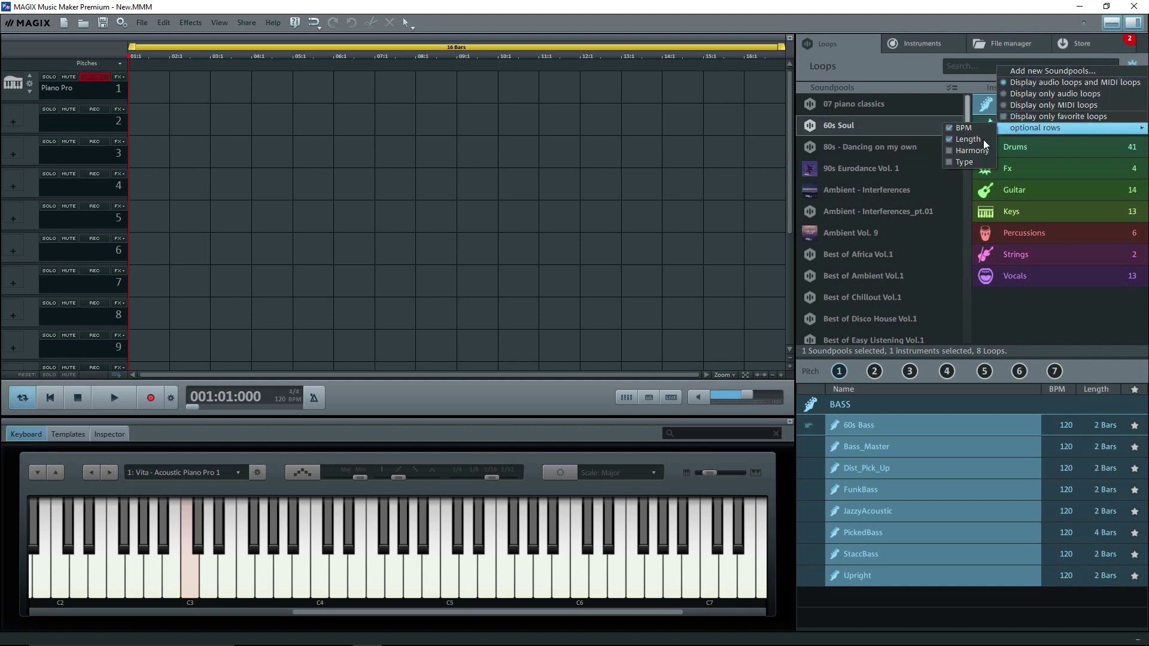
{"action": "left_click", "coordinate": [957, 151]}
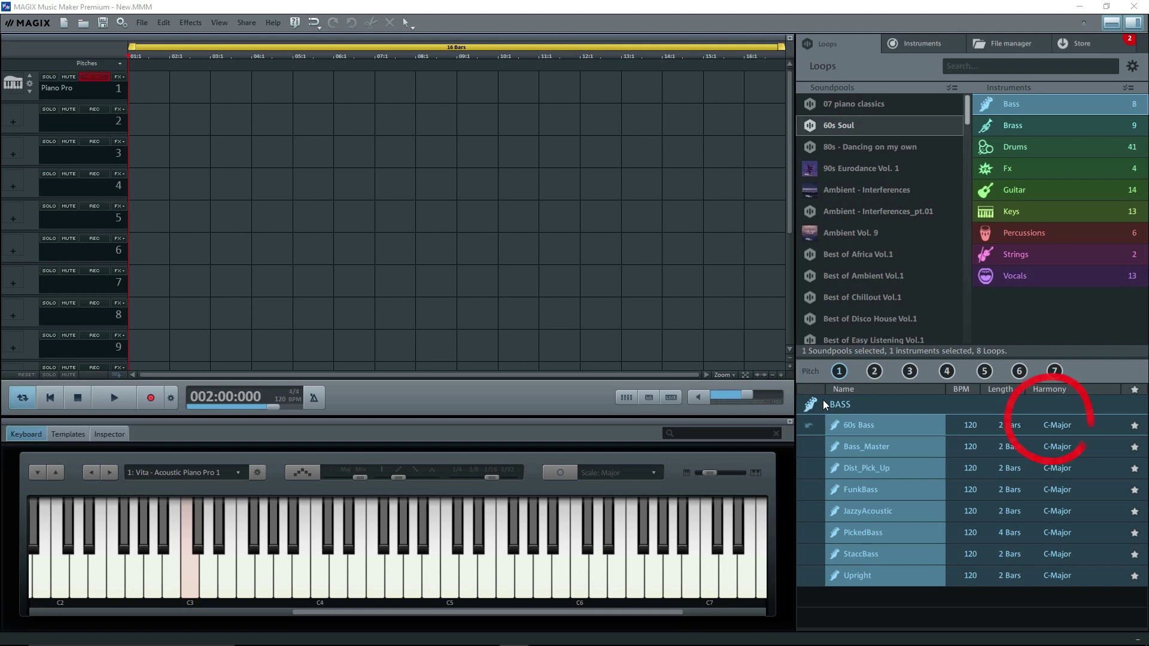
- Preview 60s Bass, then add 60s Bass and Bass_Master back to back on track 1
{"action": "left_click", "coordinate": [855, 426]}
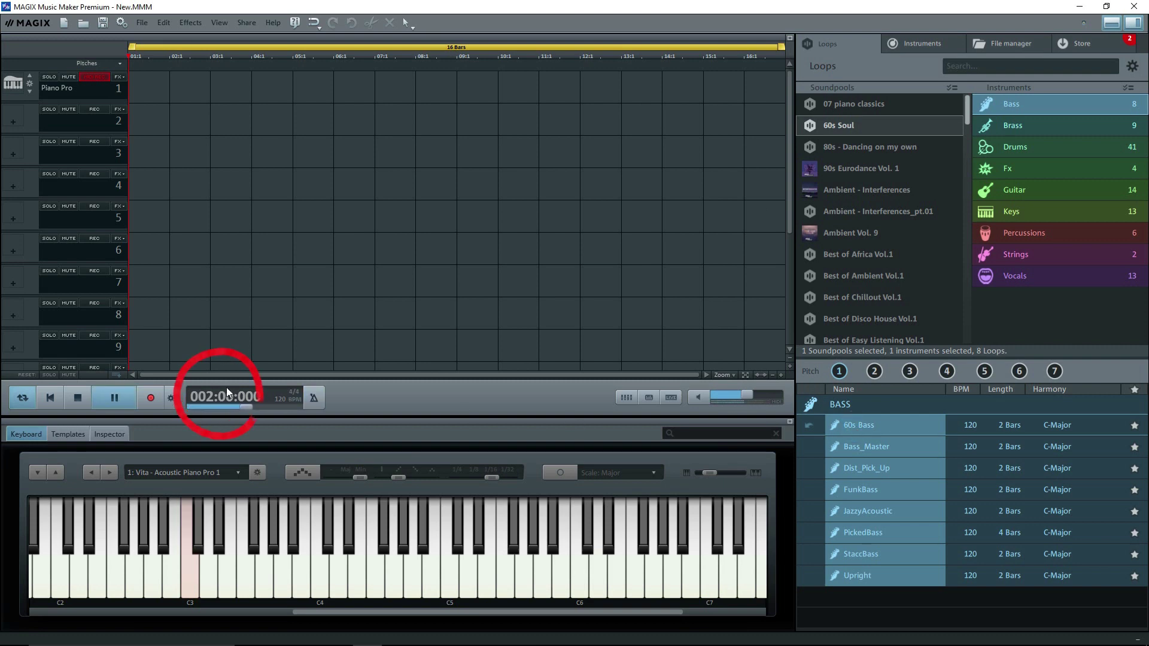
{"action": "left_click", "coordinate": [77, 397]}
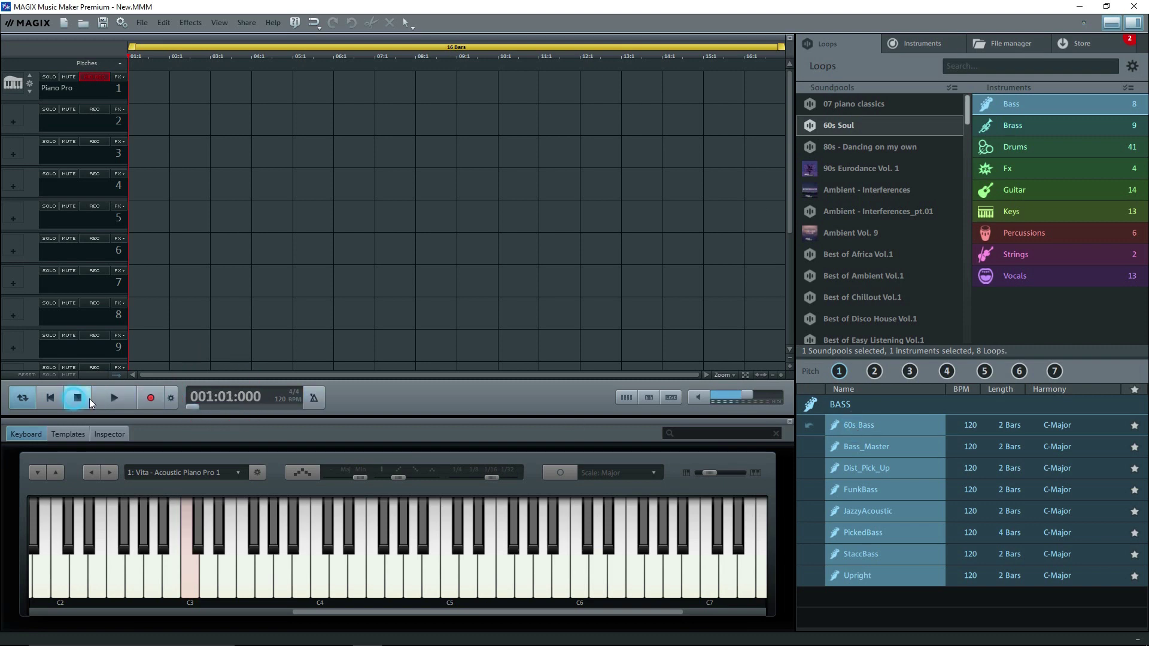
{"action": "double_click", "coordinate": [842, 426]}
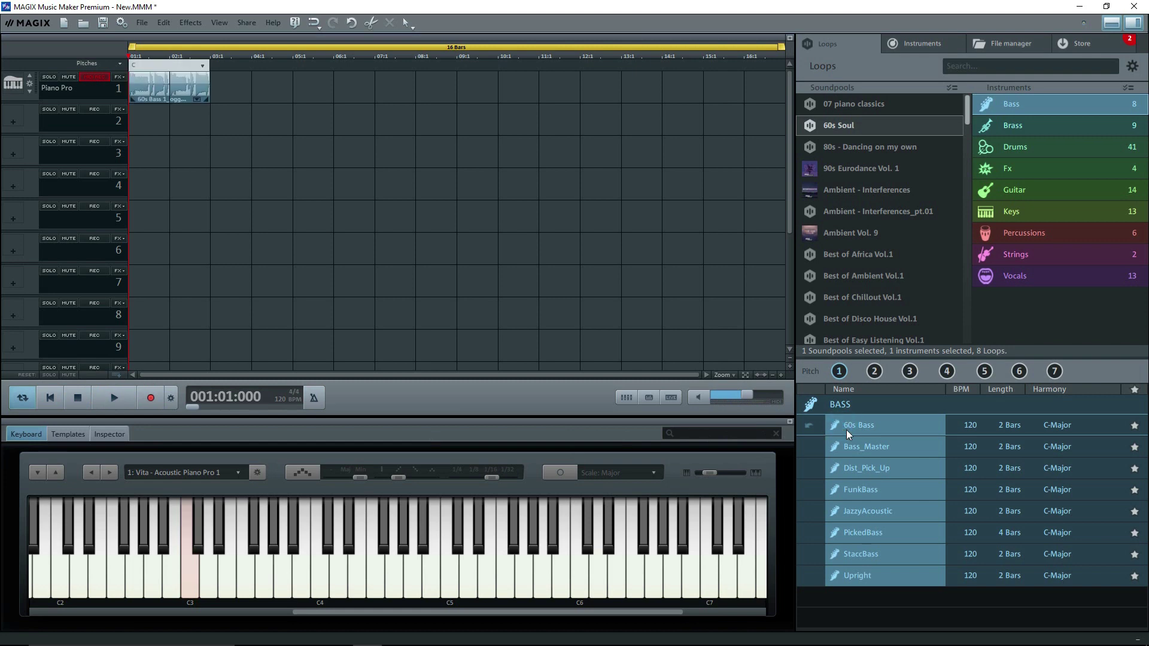
{"action": "double_click", "coordinate": [853, 446]}
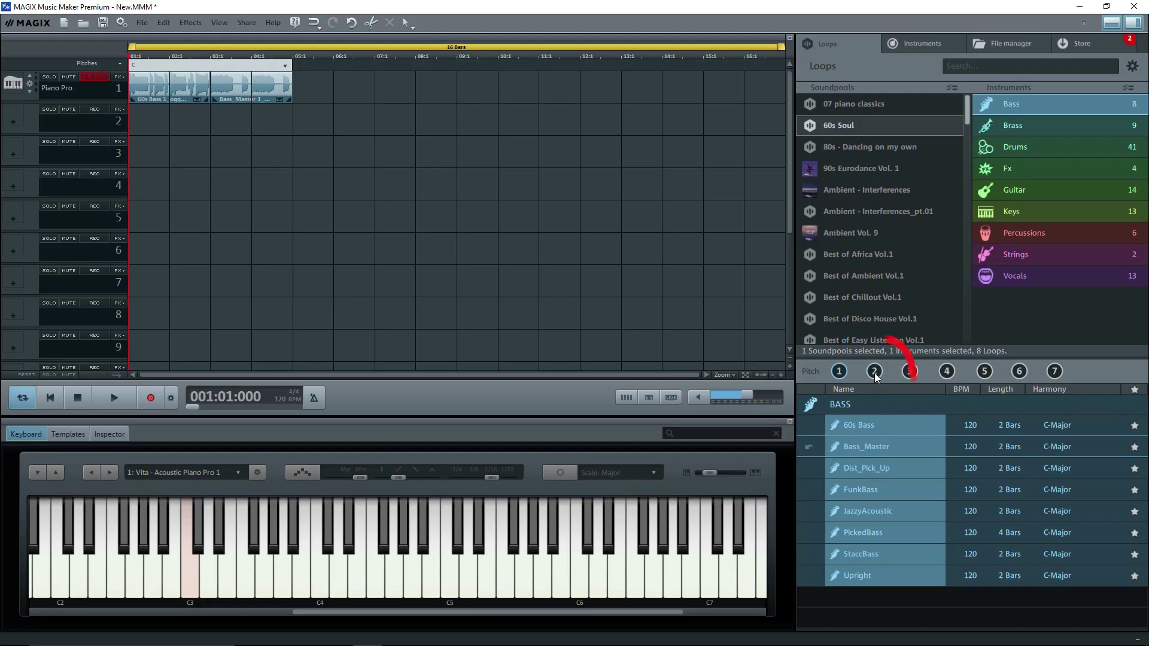
- Switch the loops to d-Minor and place a stretched Dist_Pick_Up loop after Bass_Master on track 1
{"action": "left_click", "coordinate": [874, 372]}
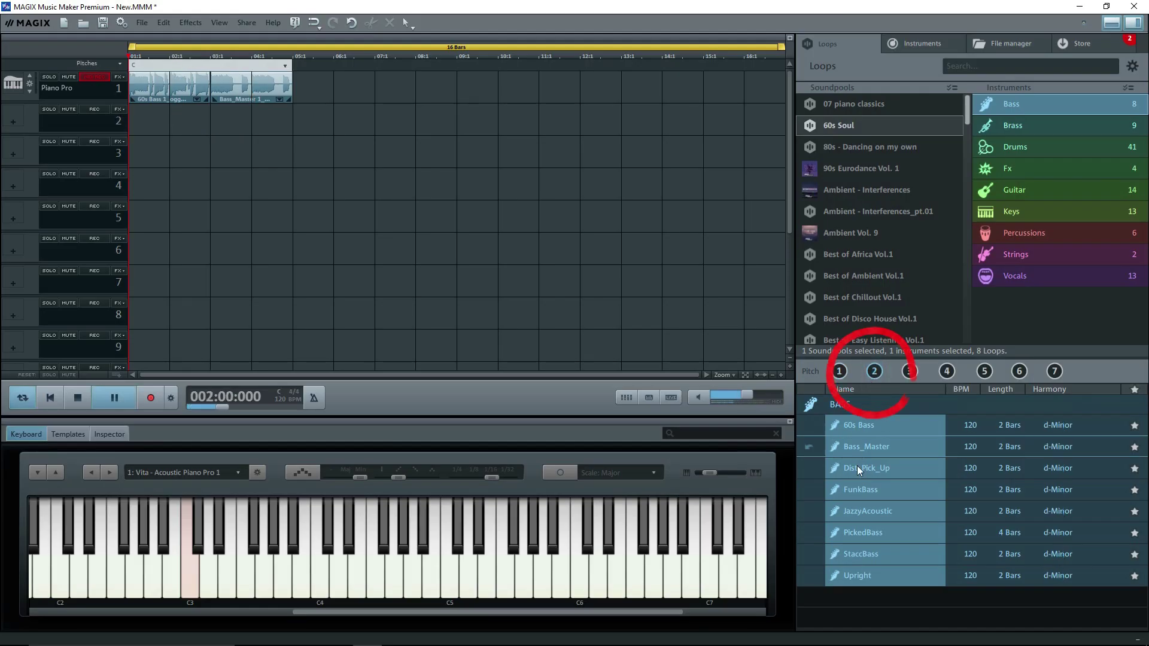
{"action": "left_click", "coordinate": [77, 398]}
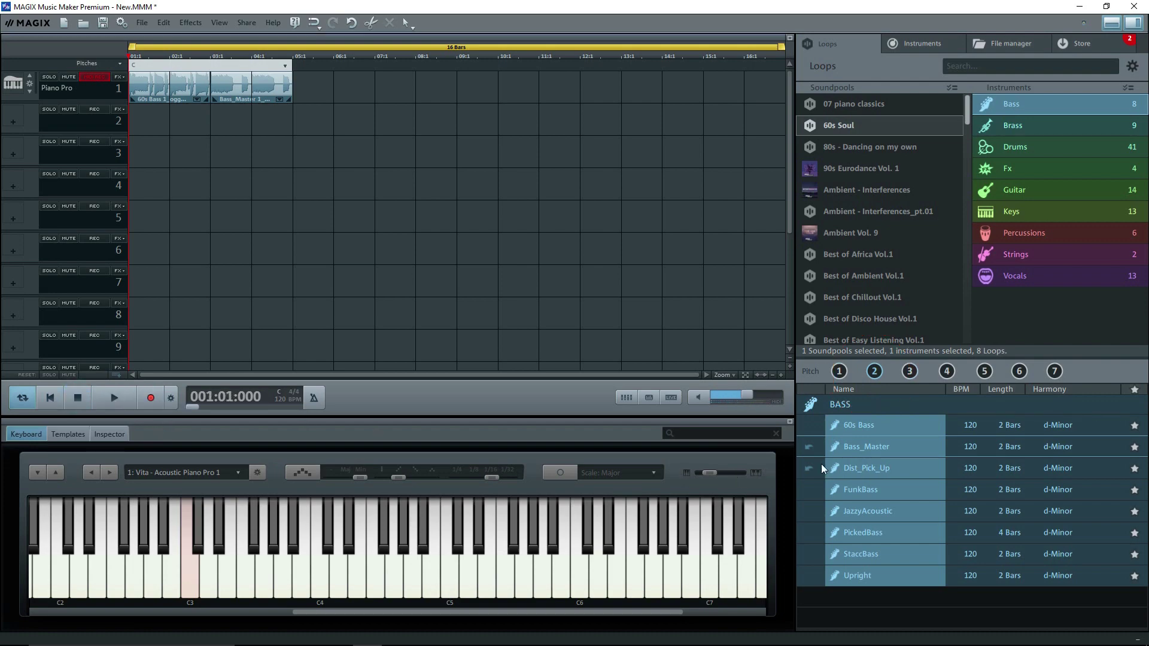
{"action": "left_click_drag", "start_coordinate": [844, 468], "coordinate": [322, 77]}
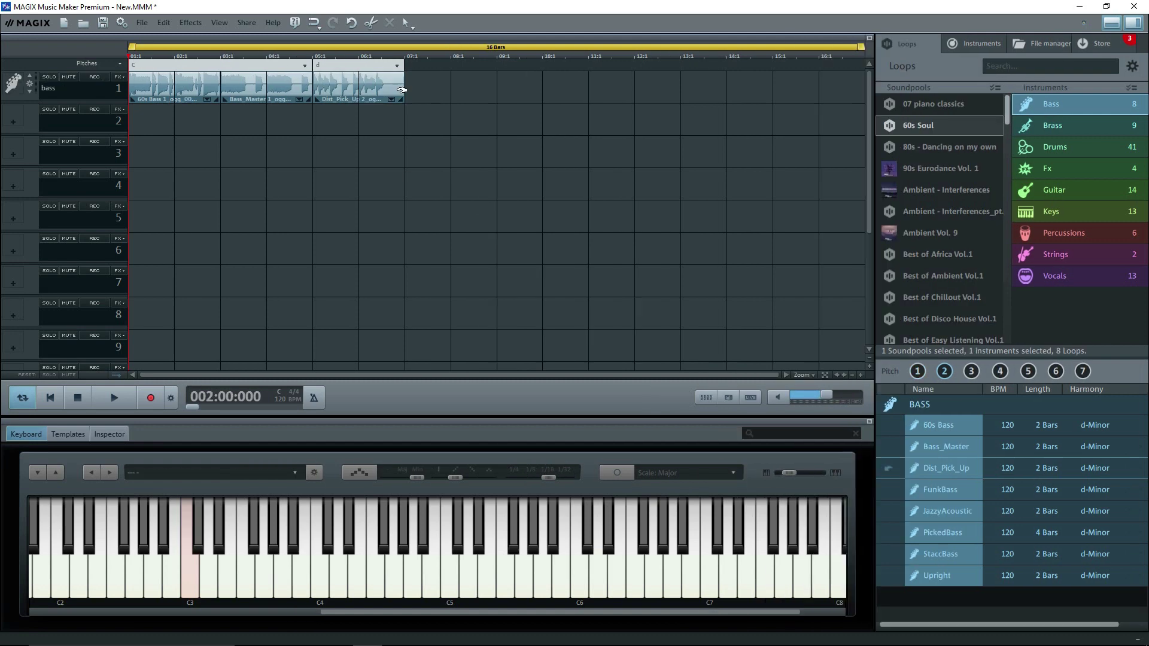
{"action": "left_click_drag", "start_coordinate": [403, 91], "coordinate": [681, 95]}
- Add the brass Bass_Sax loop to track 2 at bar 5, then select and delete all clips
{"action": "left_click", "coordinate": [1060, 126]}
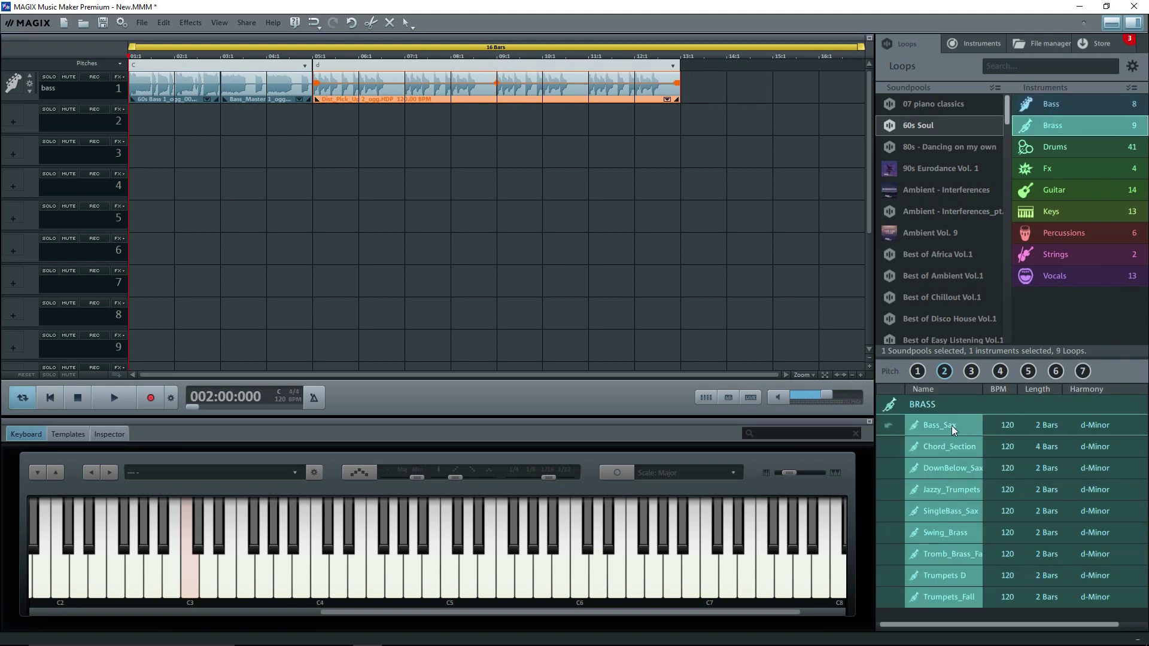
{"action": "left_click_drag", "start_coordinate": [951, 425], "coordinate": [565, 132]}
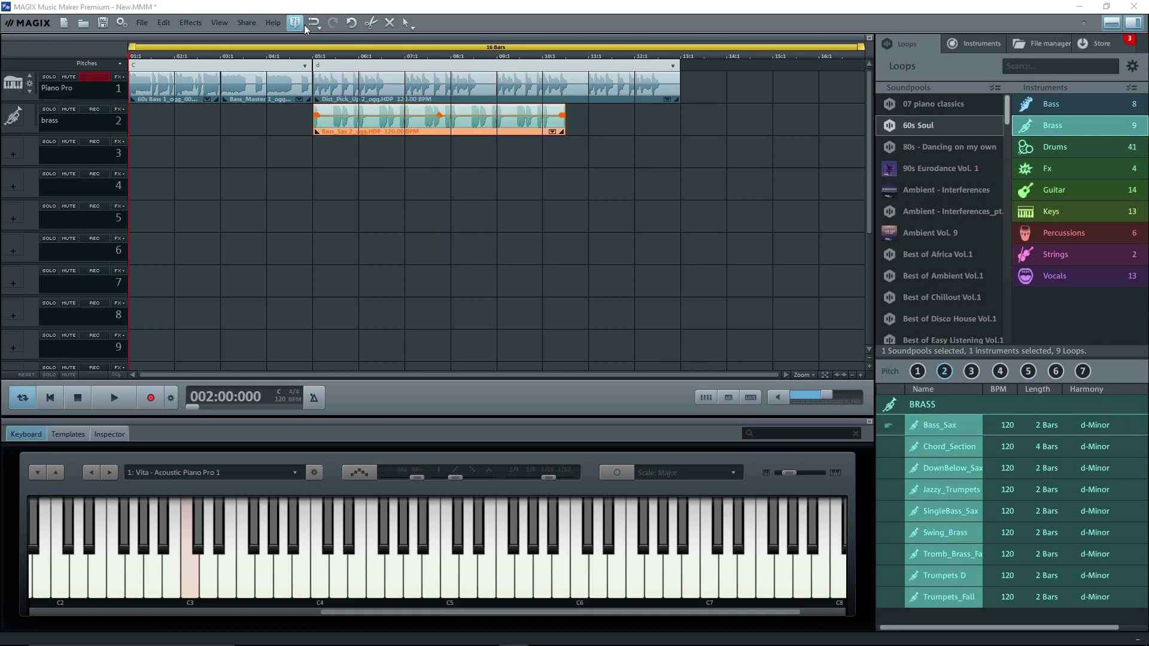
{"action": "left_click_drag", "start_coordinate": [170, 115], "coordinate": [617, 78]}
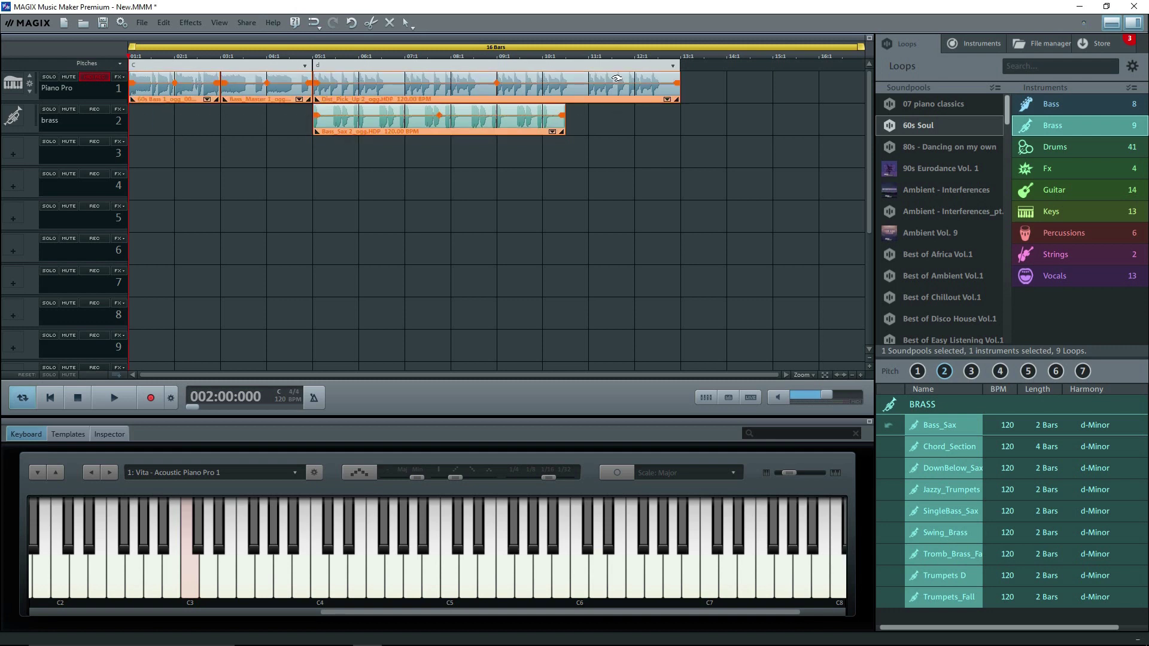
{"action": "key", "text": "Delete"}
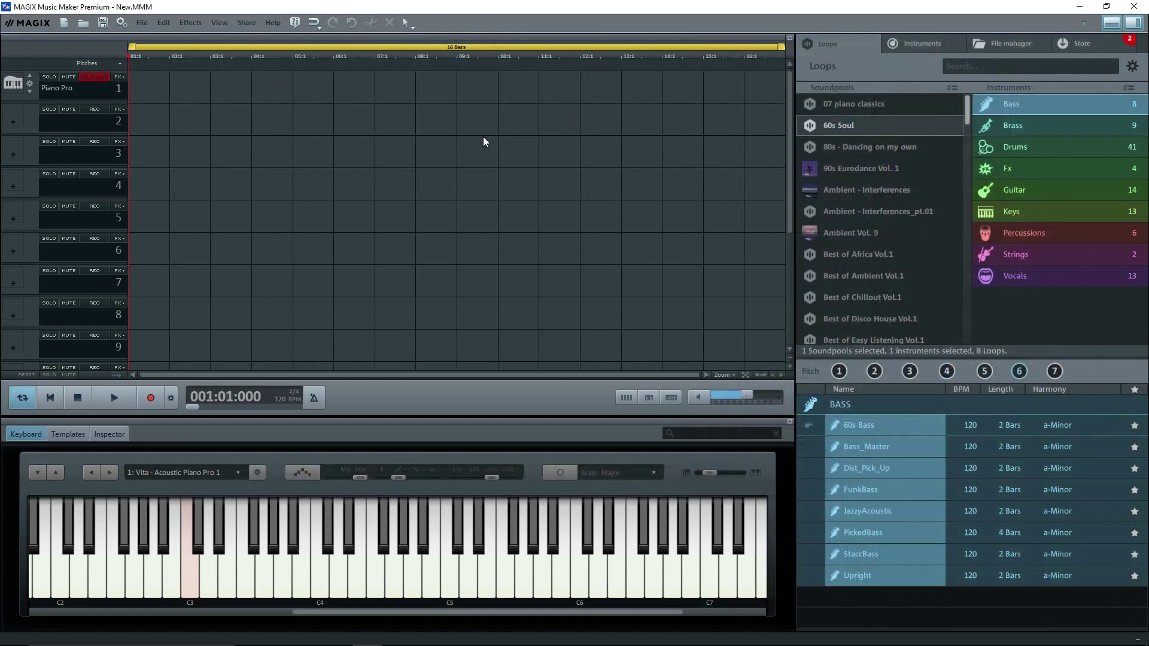
- Add the +1.000 Sounds_2015 folder as a new soundpool from the loop browser options
{"action": "left_click", "coordinate": [1133, 66]}
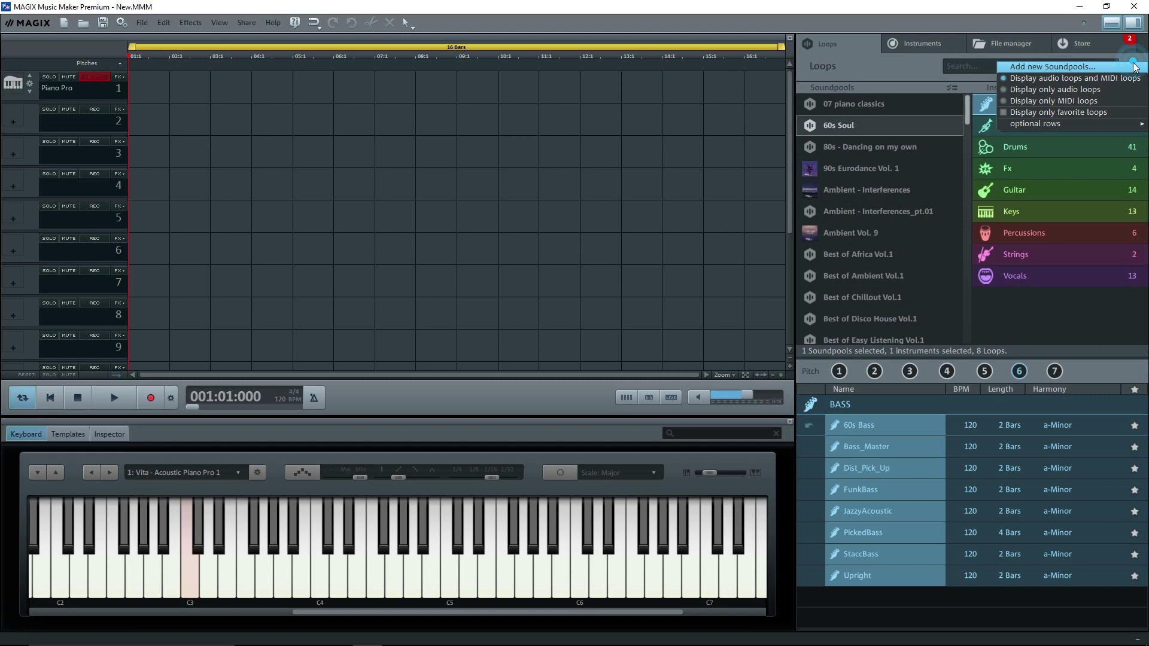
{"action": "left_click", "coordinate": [1135, 67]}
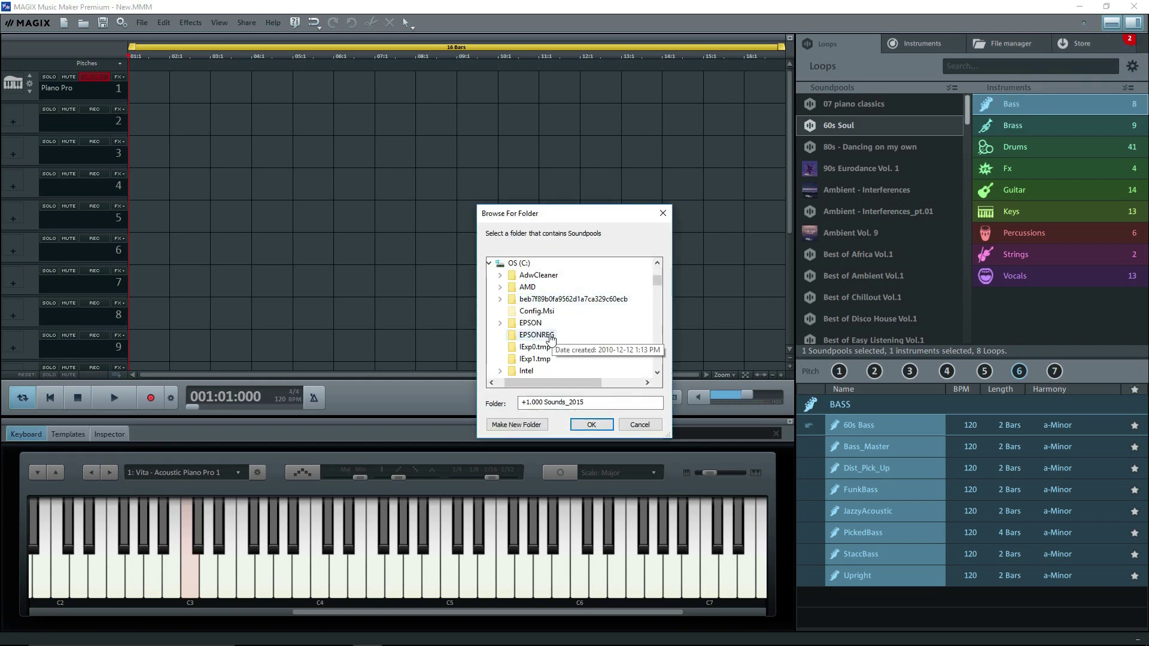
{"action": "left_click", "coordinate": [659, 358]}
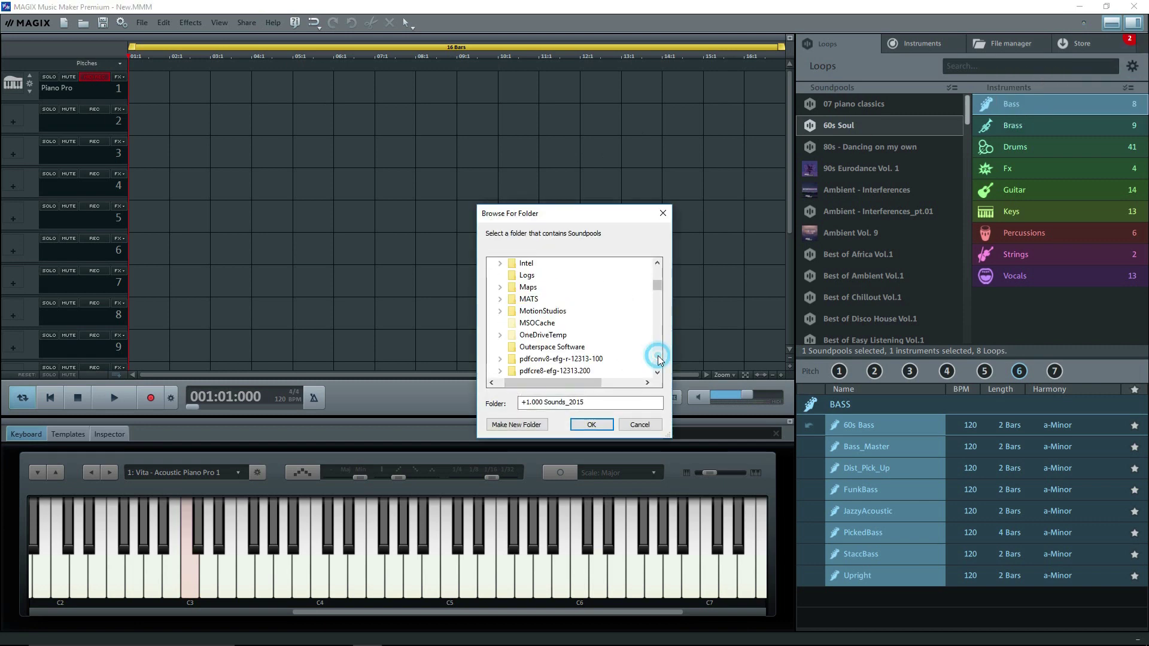
{"action": "left_click", "coordinate": [659, 358]}
{"action": "left_click", "coordinate": [659, 358]}
{"action": "left_click", "coordinate": [659, 358]}
{"action": "left_click", "coordinate": [659, 358]}
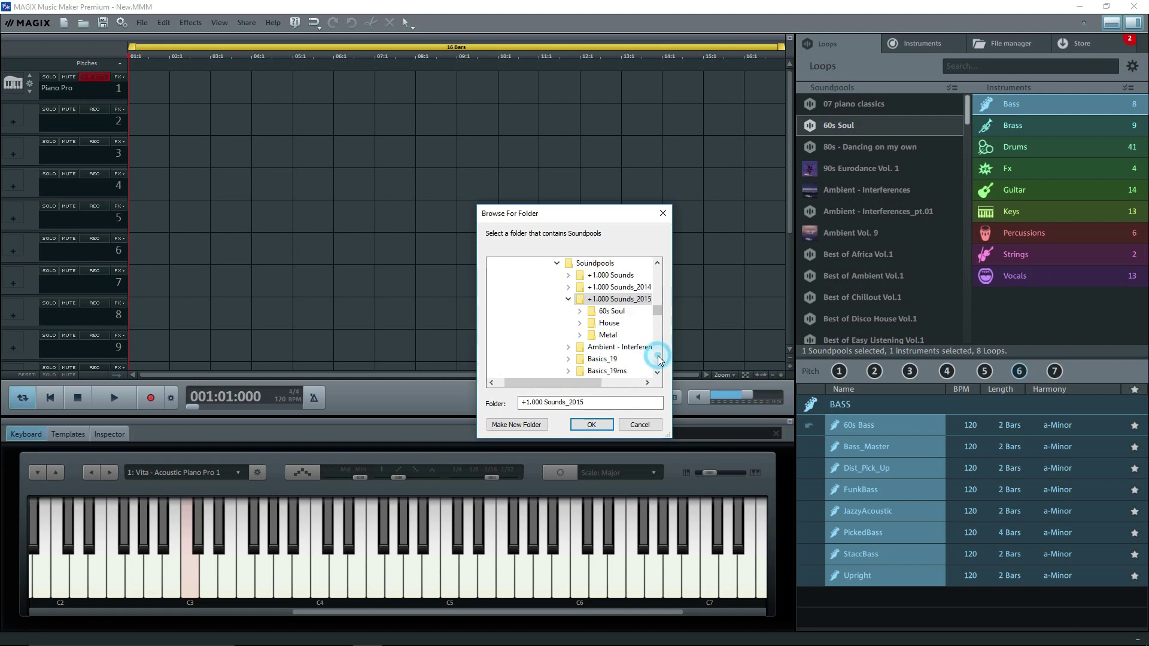
{"action": "left_click", "coordinate": [617, 301]}
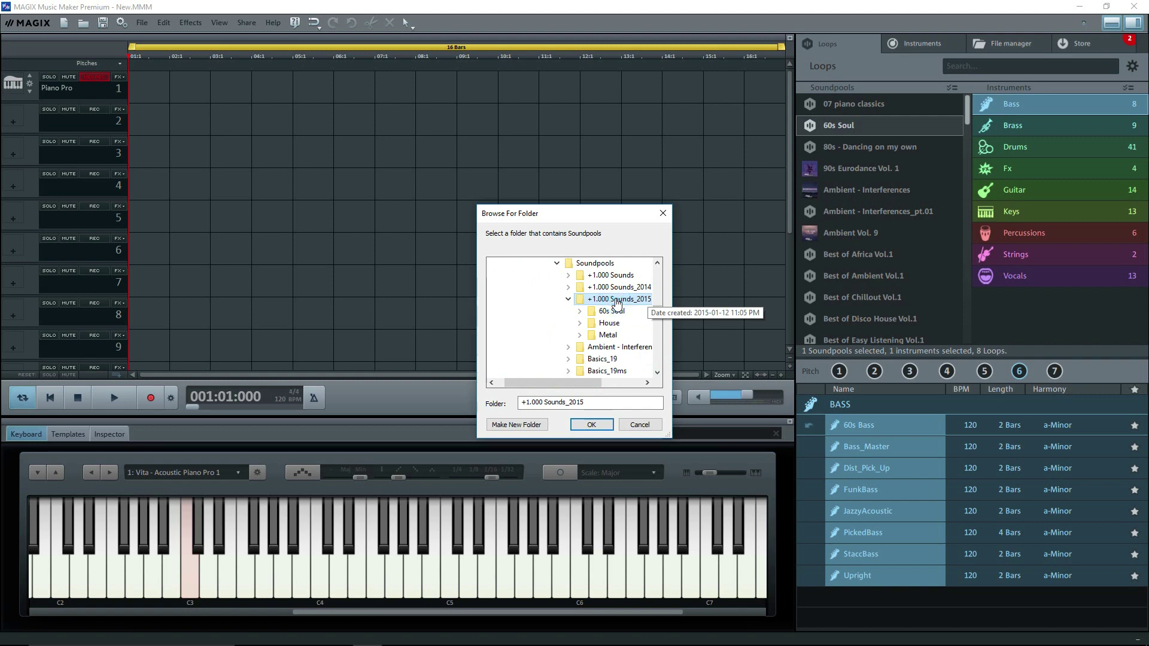
{"action": "left_click", "coordinate": [601, 426]}
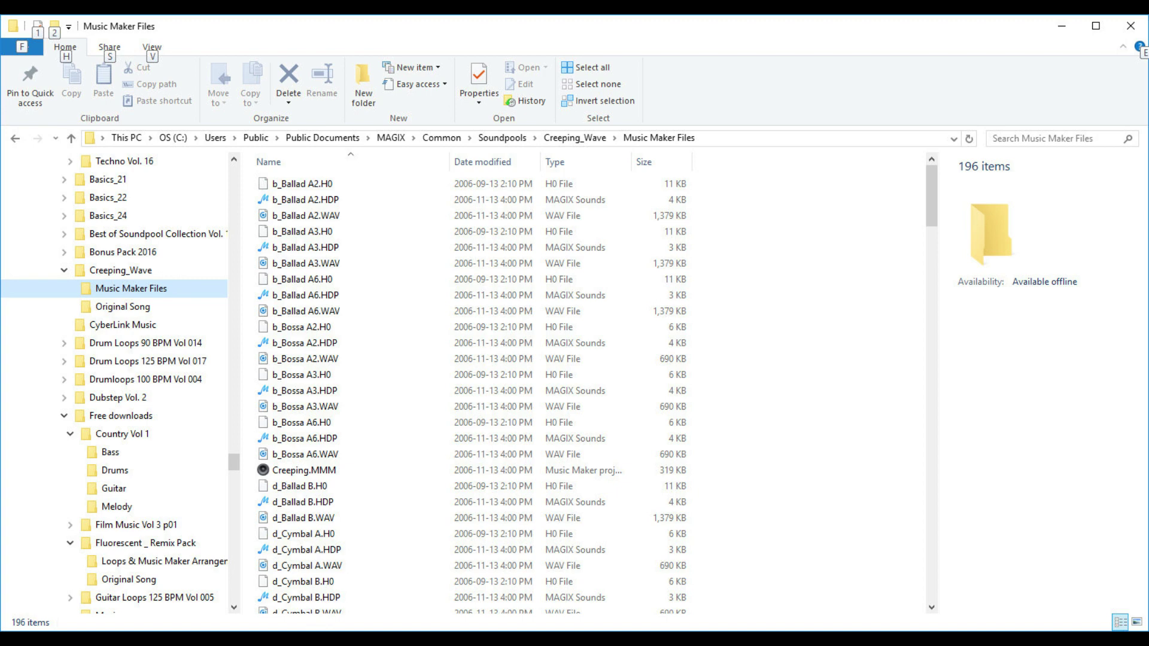
- Open Country Vol 1's Bass folder to list its 24 OGG loop files
{"action": "left_click", "coordinate": [110, 452]}
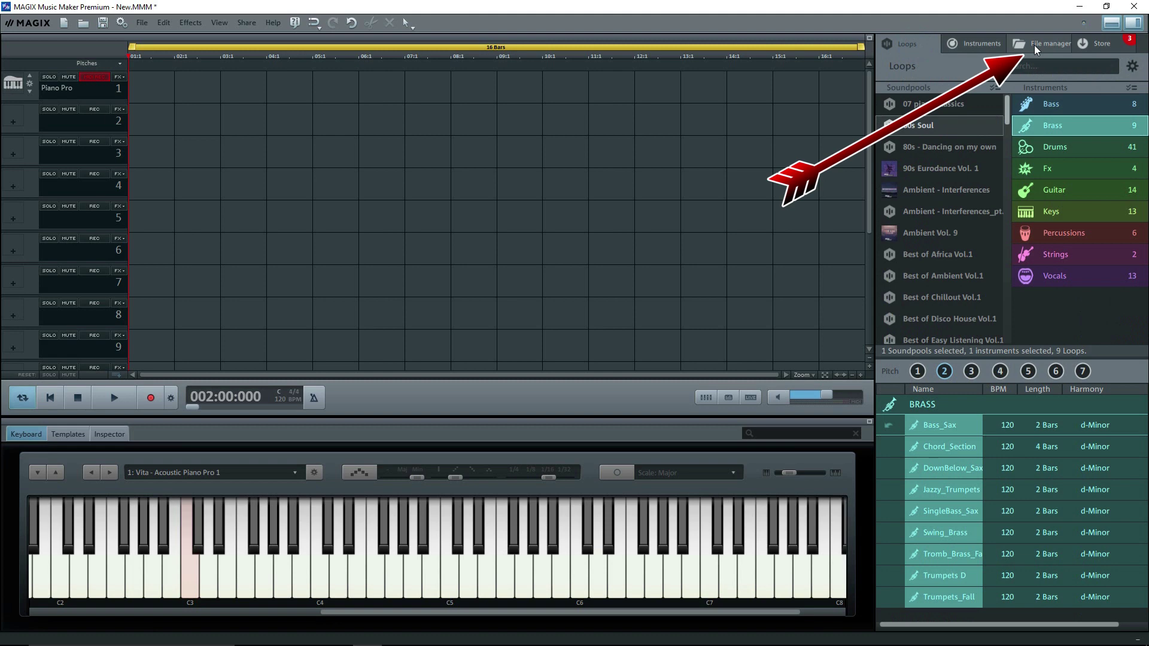
- In the File manager, open Free downloads > Bass, preview Cow A.OGG, and place it and another bass loop on track 1
{"action": "left_click", "coordinate": [1034, 44]}
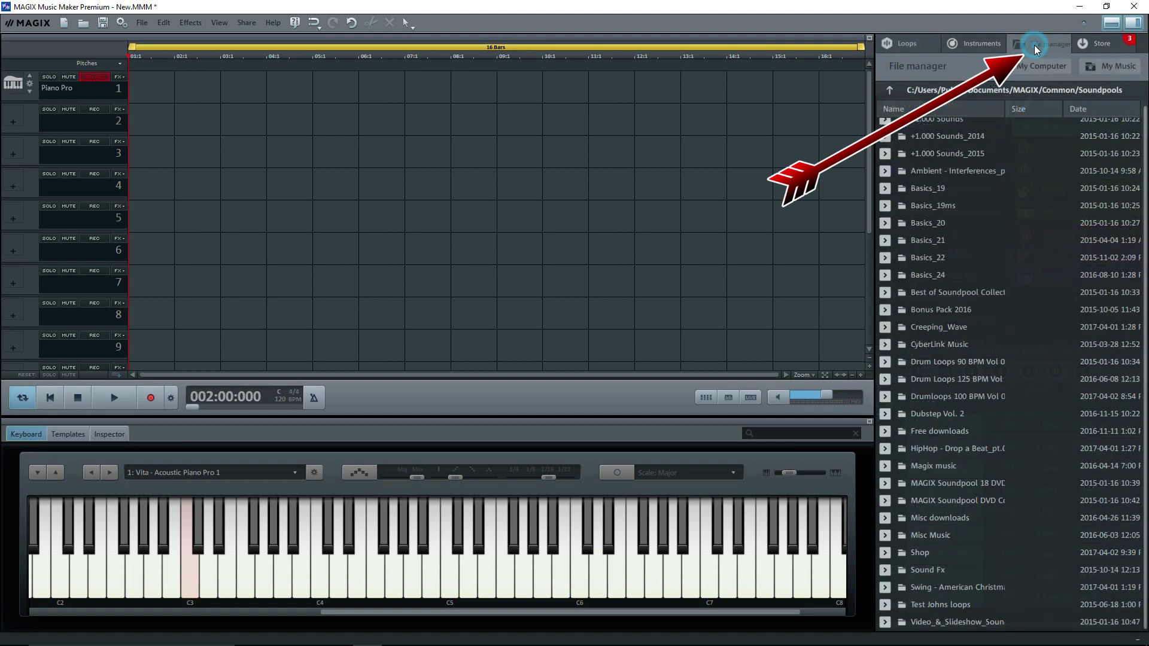
{"action": "left_click", "coordinate": [885, 431]}
{"action": "double_click", "coordinate": [931, 442]}
{"action": "left_click", "coordinate": [886, 126]}
{"action": "left_click", "coordinate": [946, 146]}
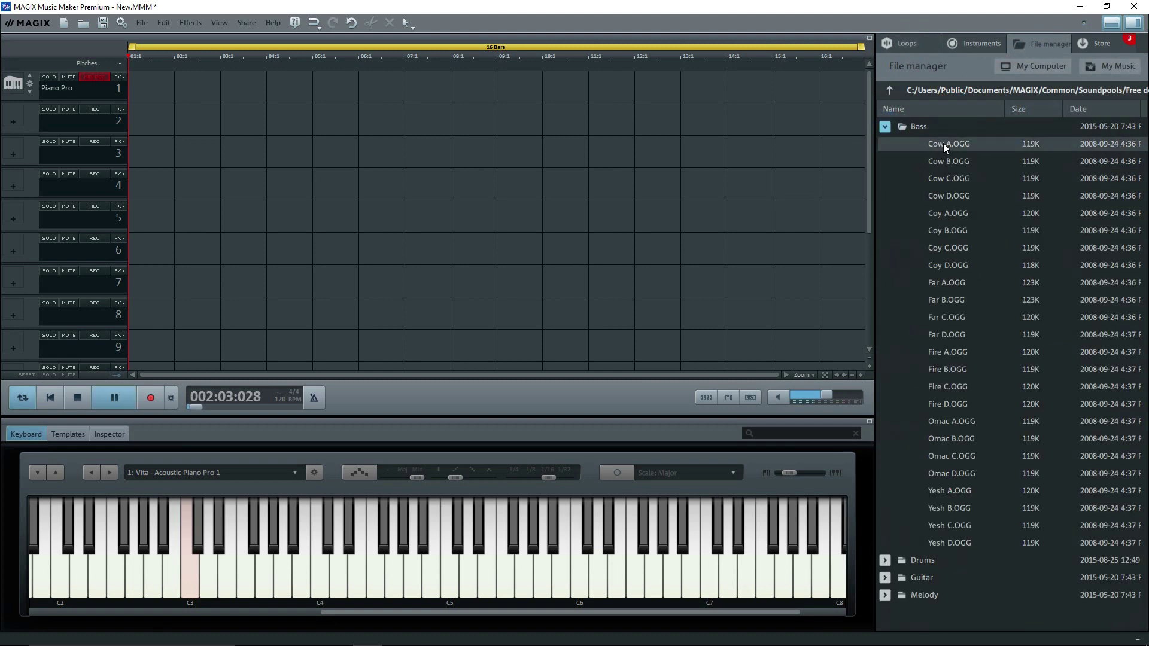
{"action": "left_click_drag", "start_coordinate": [946, 148], "coordinate": [175, 96]}
{"action": "left_click_drag", "start_coordinate": [935, 167], "coordinate": [503, 102]}
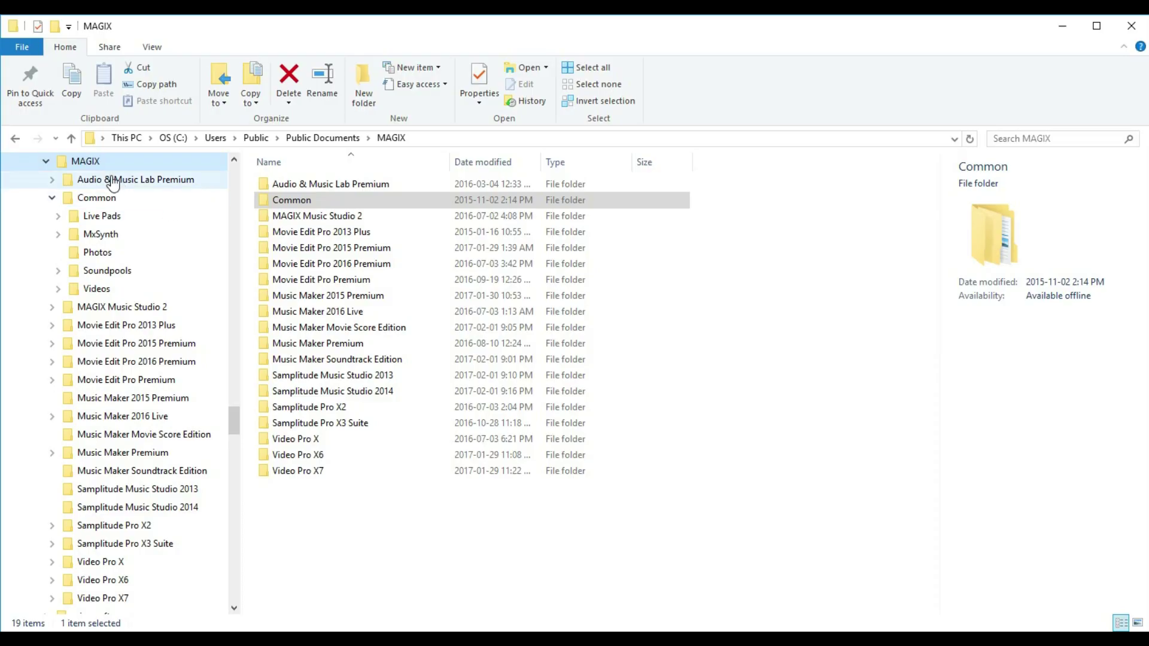
- Open MAGIX\Common\Soundpools and select its full path in the address bar
{"action": "left_click", "coordinate": [92, 270]}
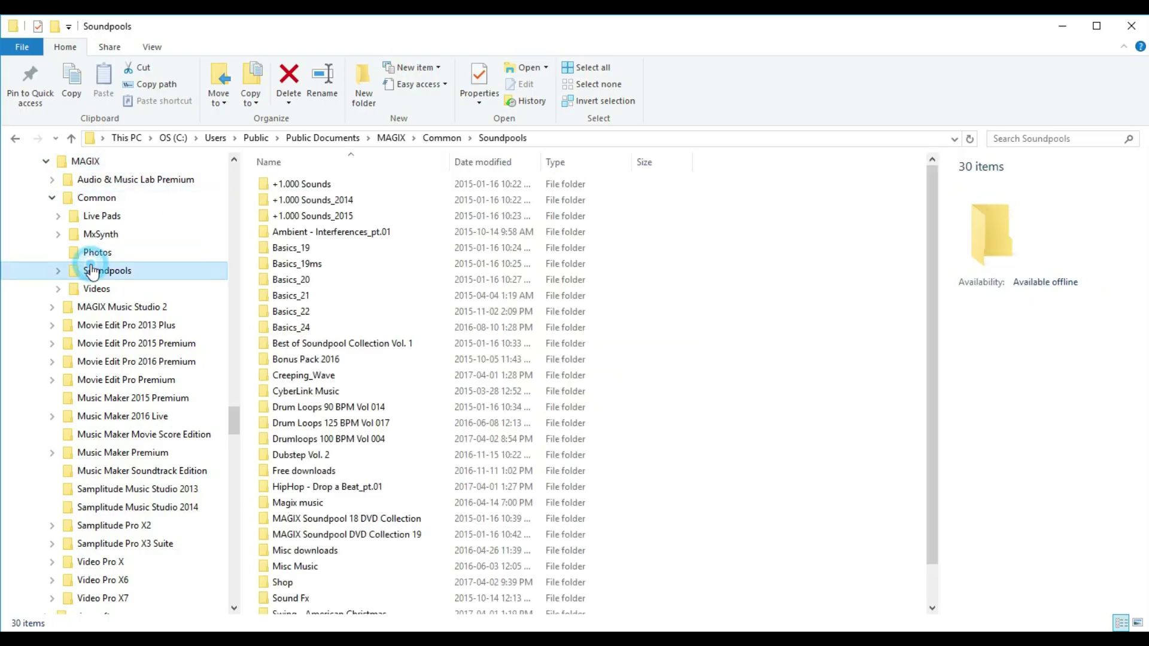
{"action": "left_click", "coordinate": [561, 139]}
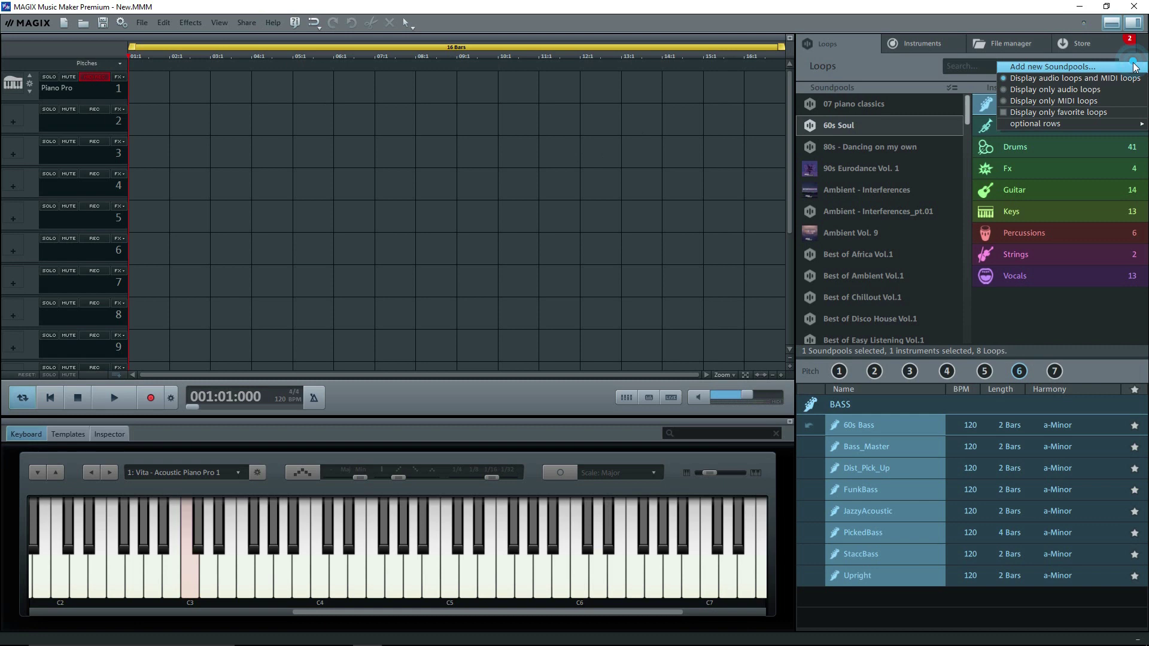
- Find the $19.99 World Music - World Affairs soundpool in the Store, view its details and start purchasing
{"action": "left_click", "coordinate": [1134, 66]}
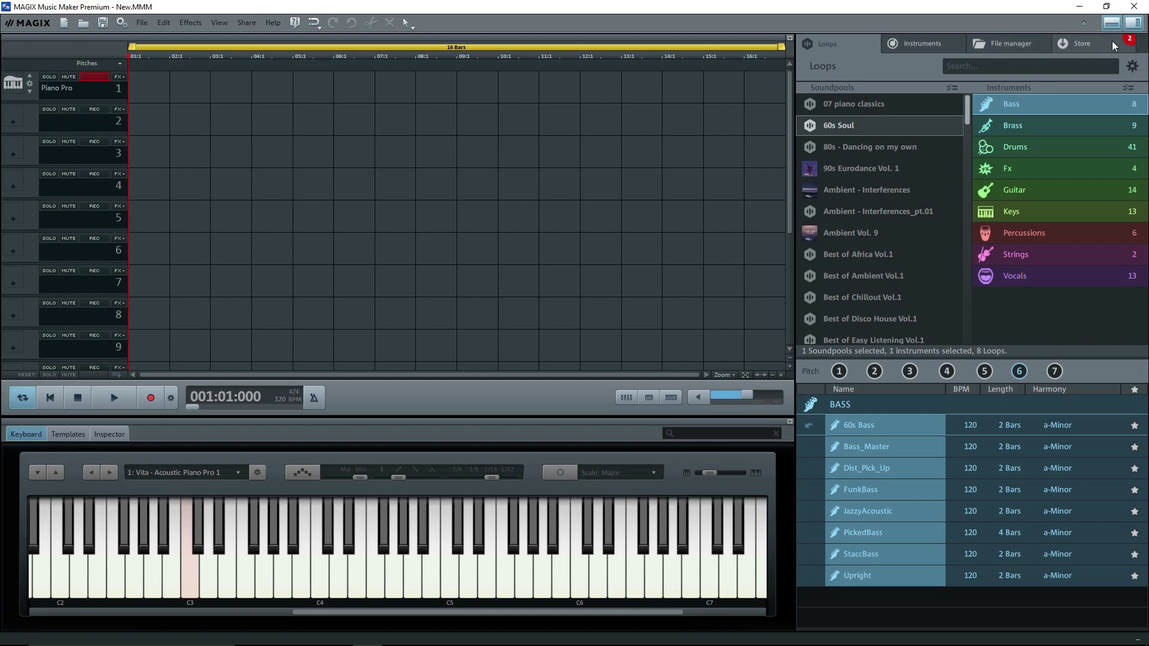
{"action": "left_click", "coordinate": [1081, 44]}
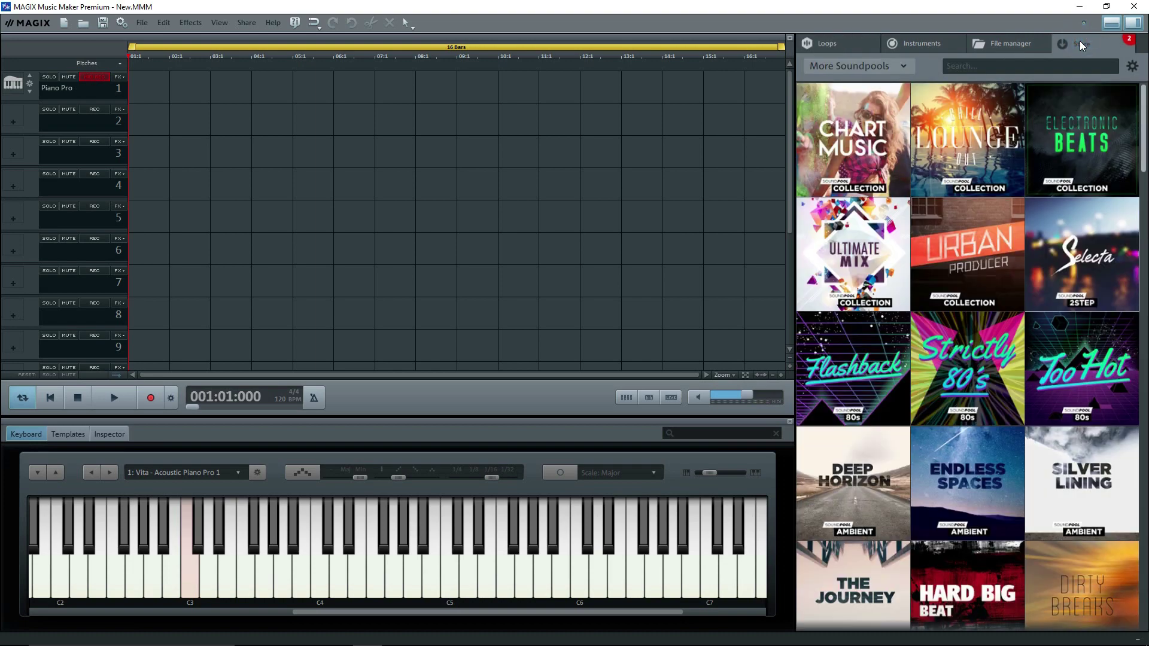
{"action": "scroll", "coordinate": [1126, 599], "scroll_direction": "down", "scroll_amount": 10}
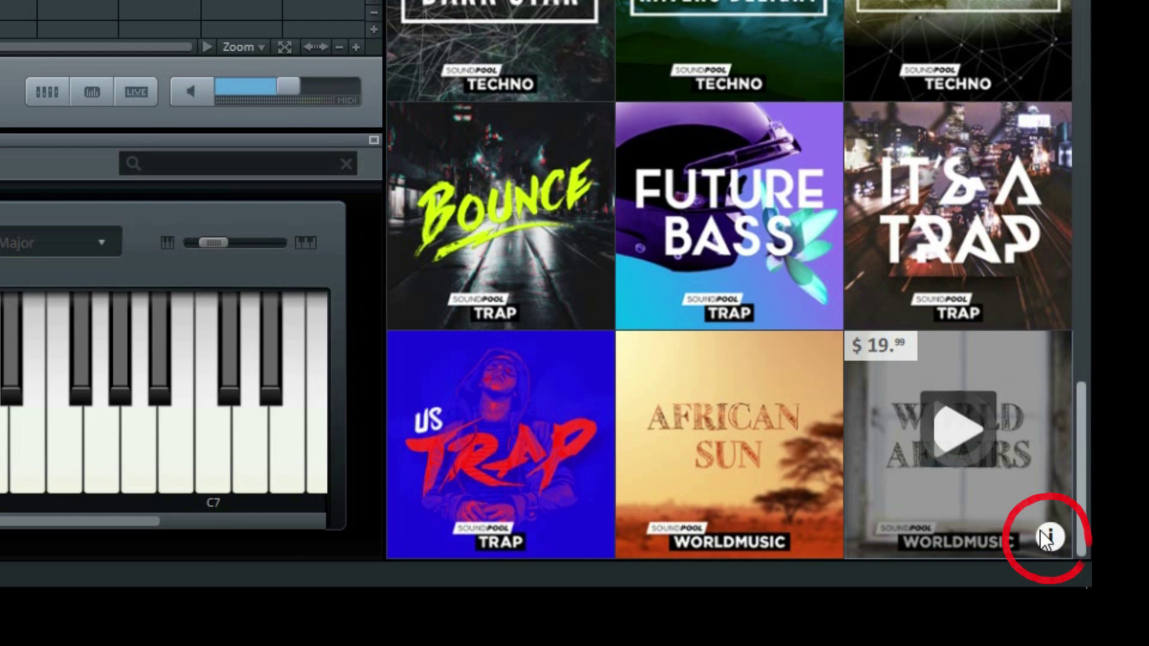
{"action": "left_click", "coordinate": [1052, 537]}
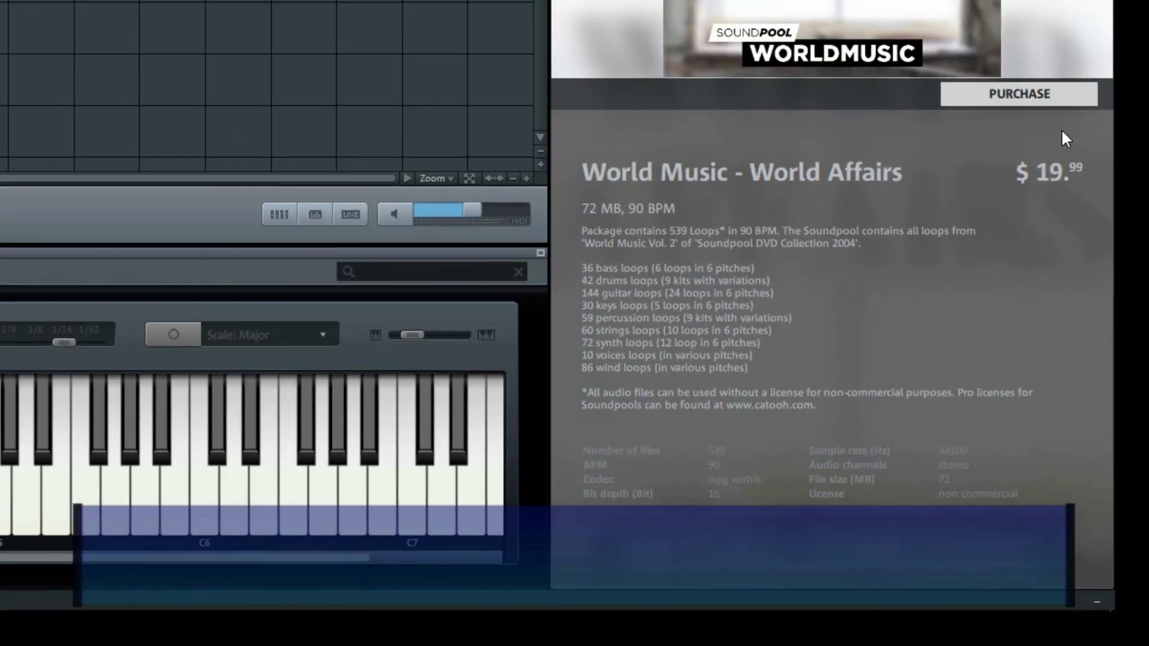
{"action": "left_click", "coordinate": [1004, 94]}
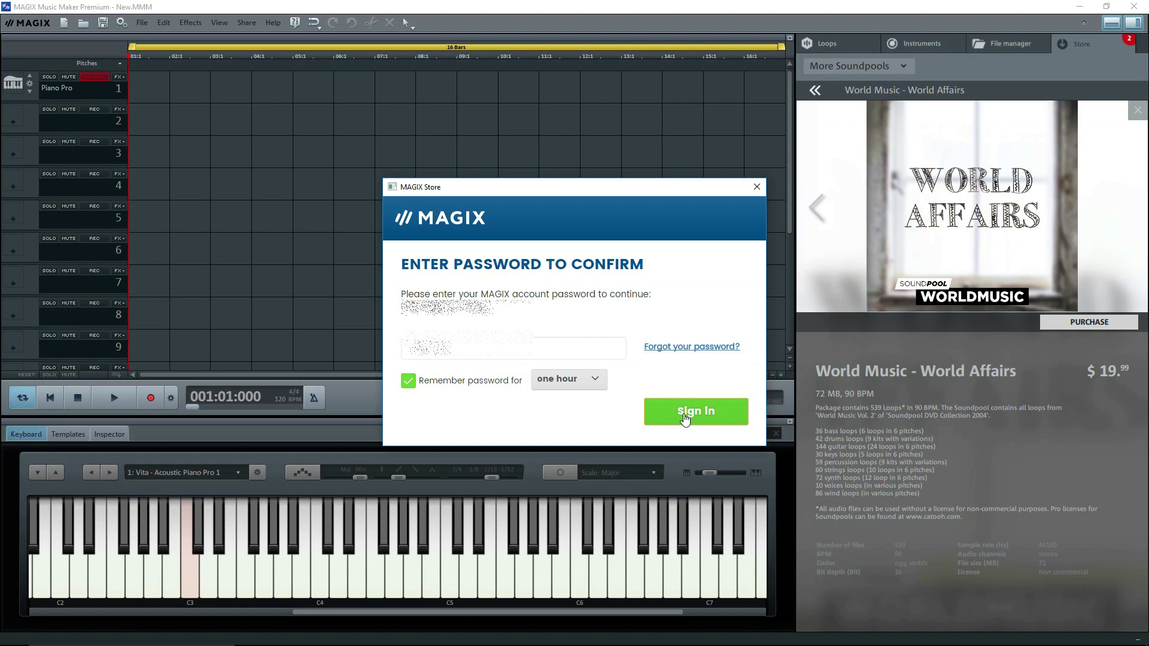
- Confirm the account password, submit payment details, review the terms and conditions, and place the order
{"action": "left_click", "coordinate": [486, 230]}
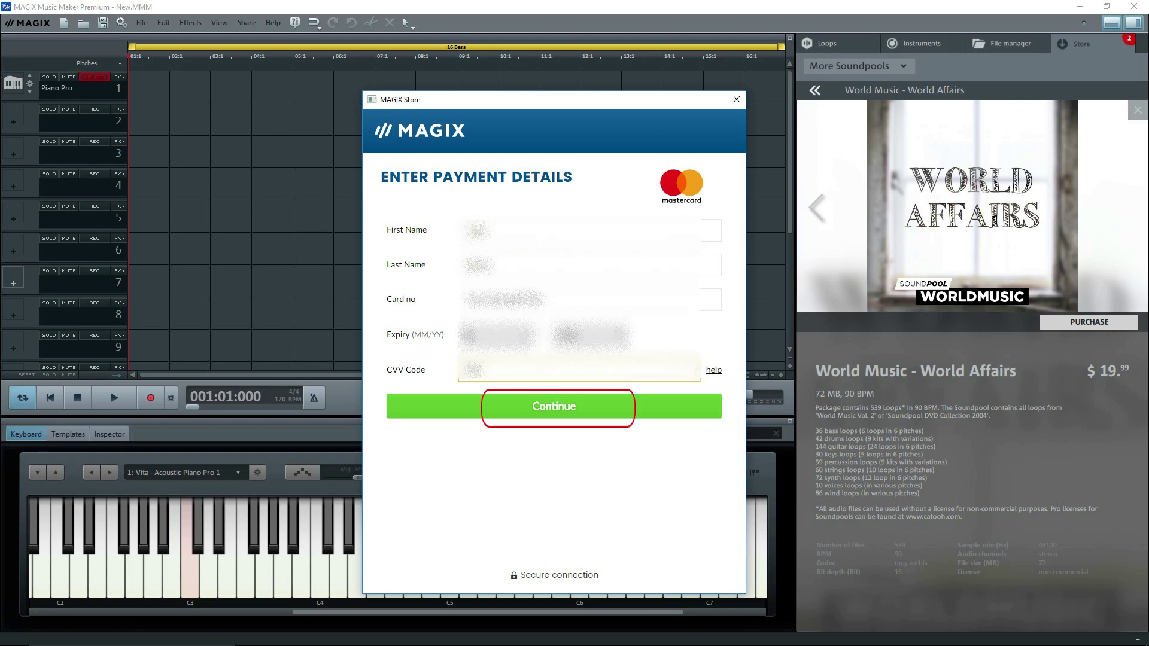
{"action": "left_click", "coordinate": [544, 412]}
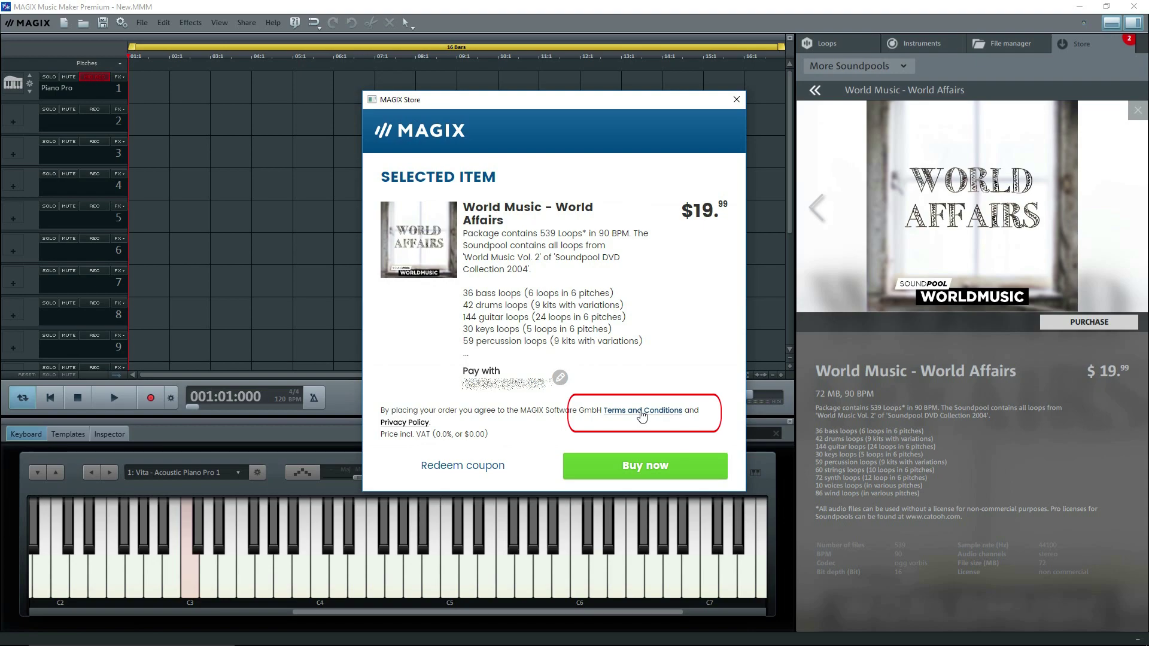
{"action": "left_click", "coordinate": [642, 413]}
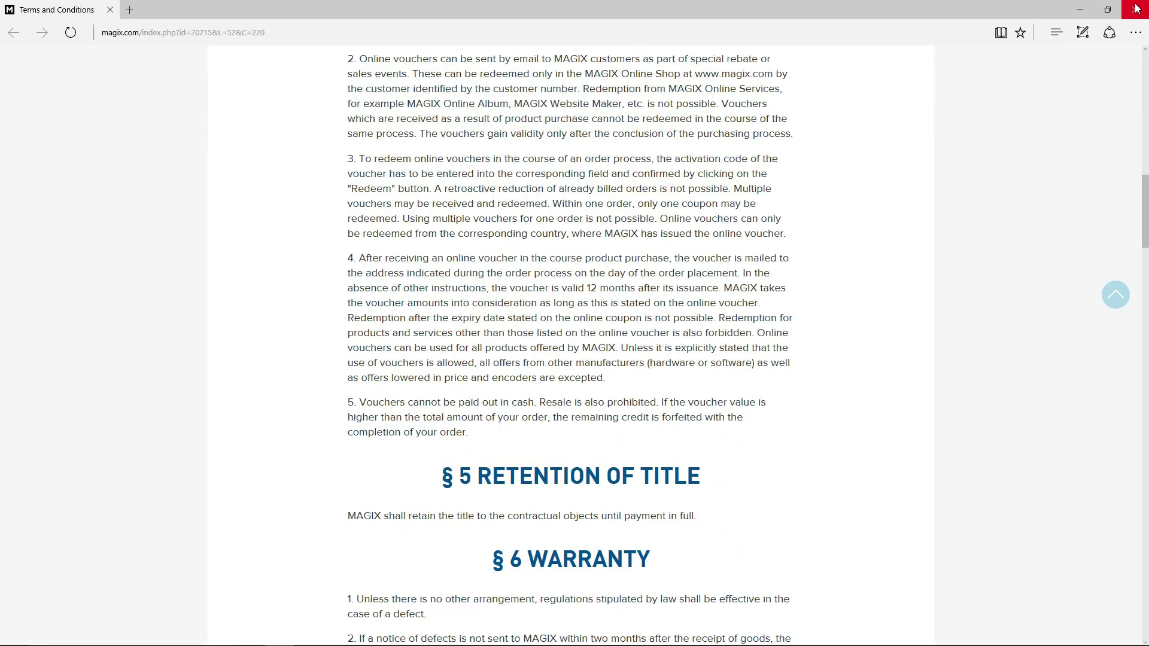
{"action": "left_click", "coordinate": [1136, 8]}
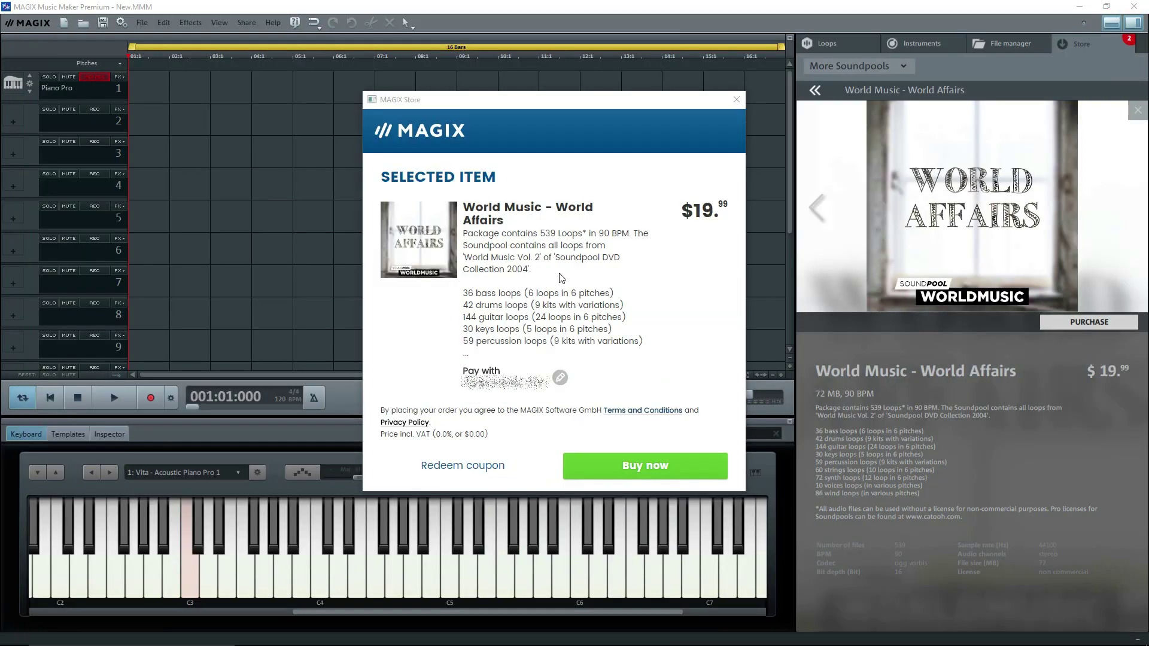
{"action": "left_click", "coordinate": [626, 469]}
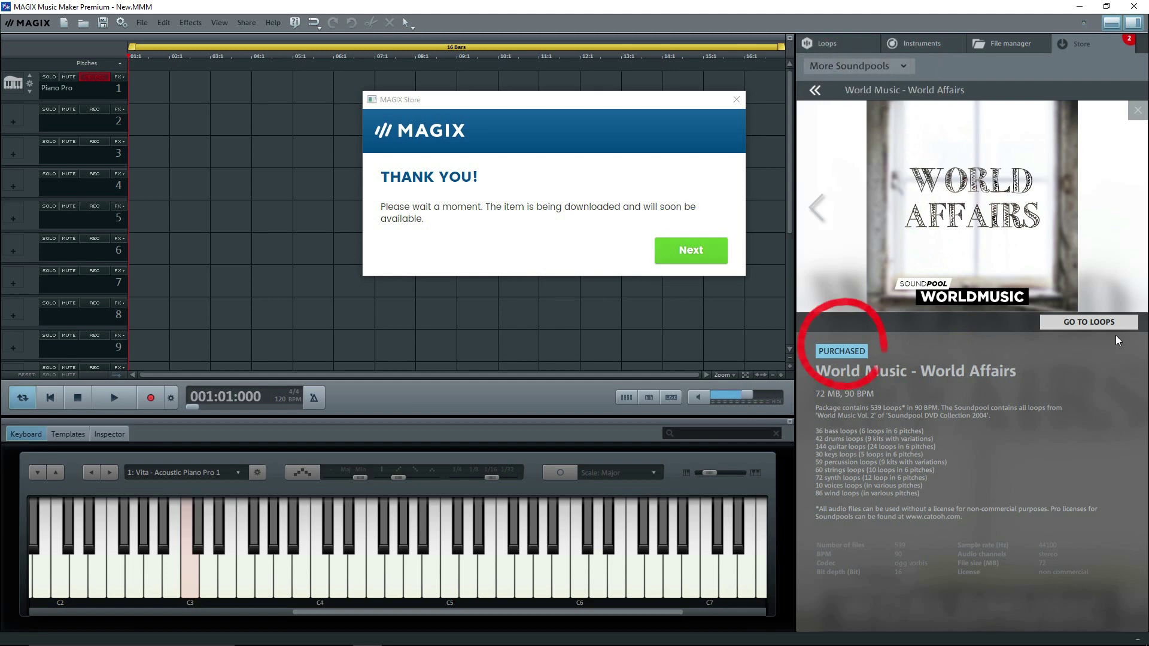
- Dismiss the purchase confirmation and show World Music - World Affairs' Bass loops in the Loops library
{"action": "left_click", "coordinate": [691, 250]}
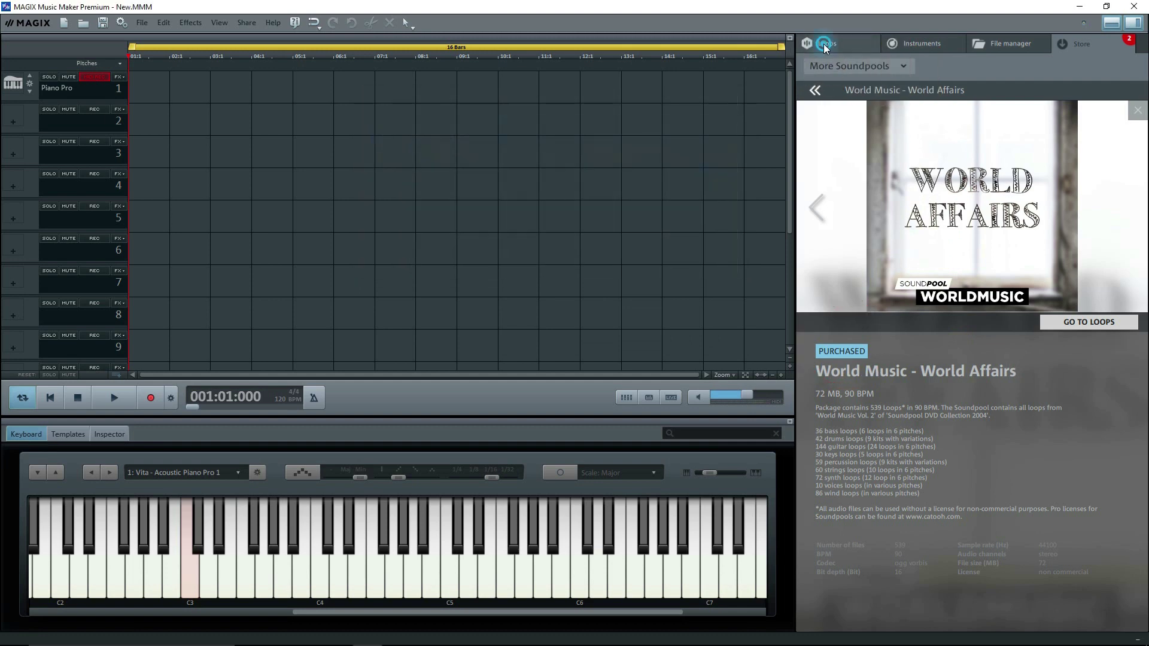
{"action": "left_click", "coordinate": [825, 44]}
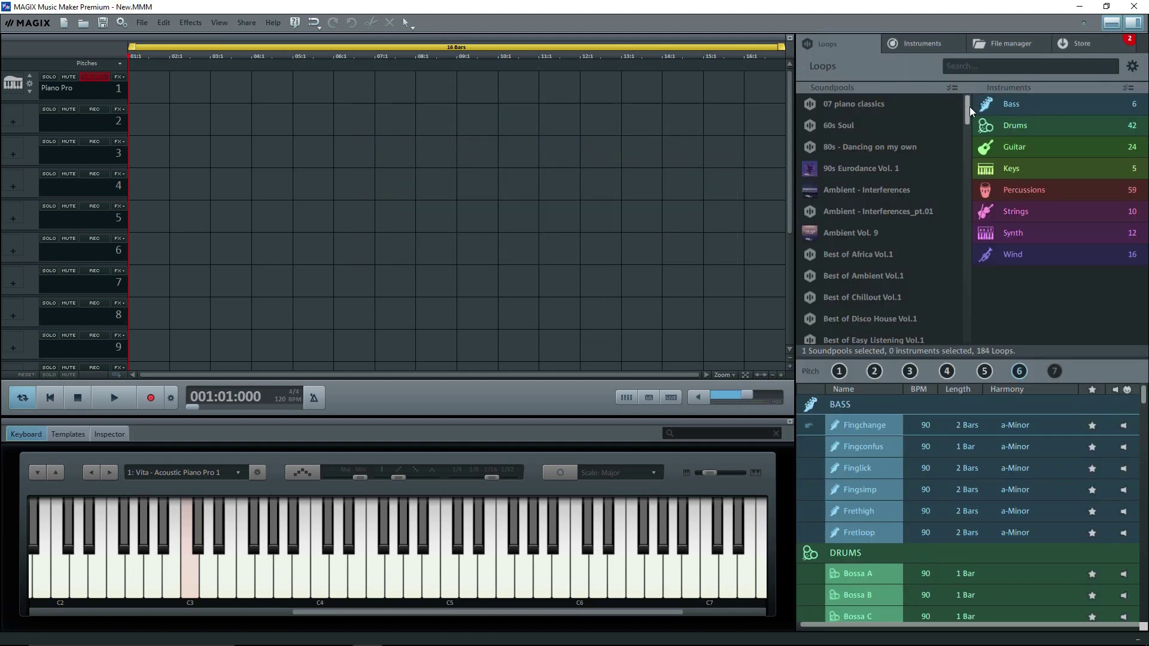
{"action": "left_click_drag", "start_coordinate": [970, 107], "coordinate": [974, 333]}
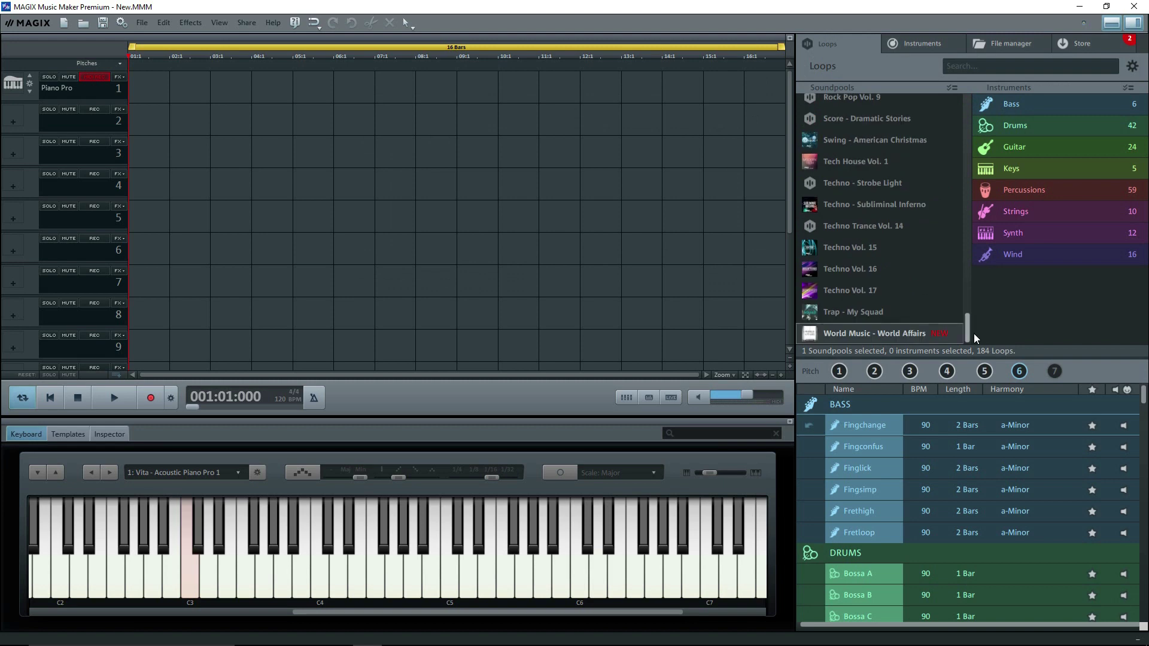
{"action": "left_click", "coordinate": [878, 336]}
{"action": "left_click", "coordinate": [1007, 106]}
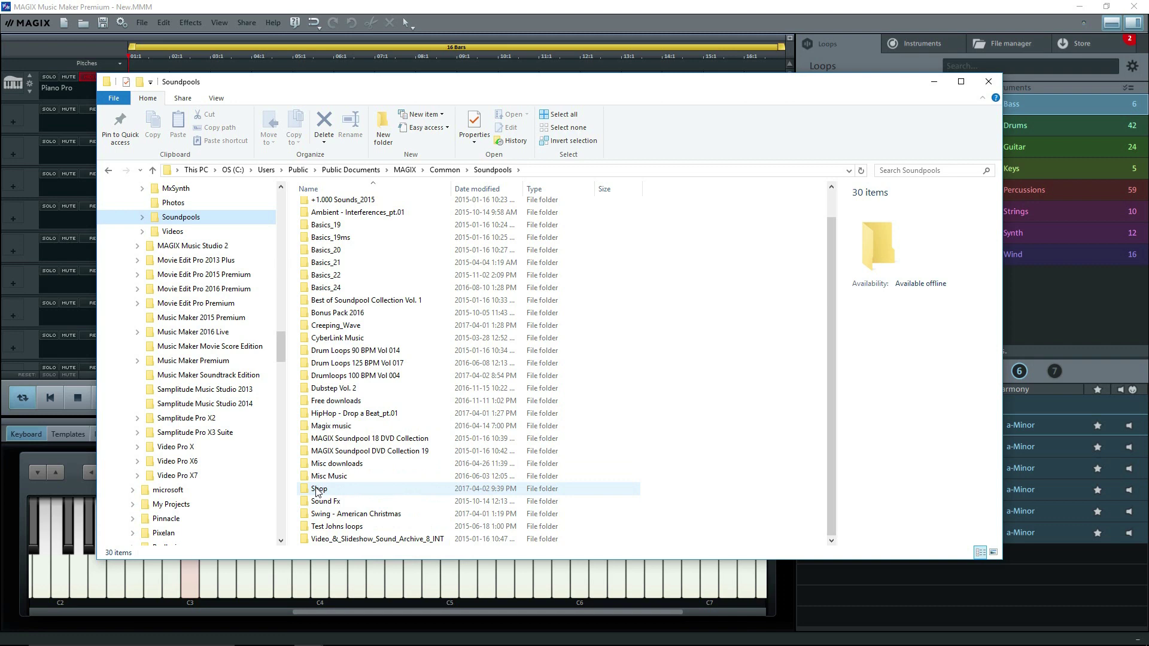
- Open Shop > World Music - World Affairs to reach its Bass folder of 36 files
{"action": "double_click", "coordinate": [317, 491]}
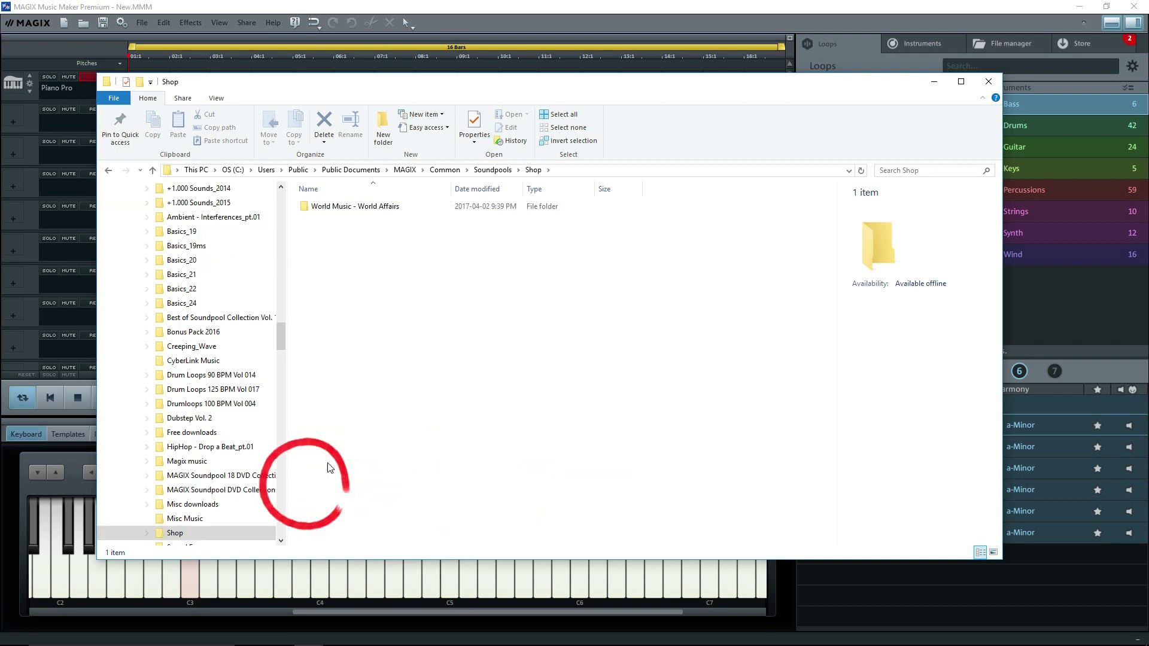
{"action": "double_click", "coordinate": [309, 207]}
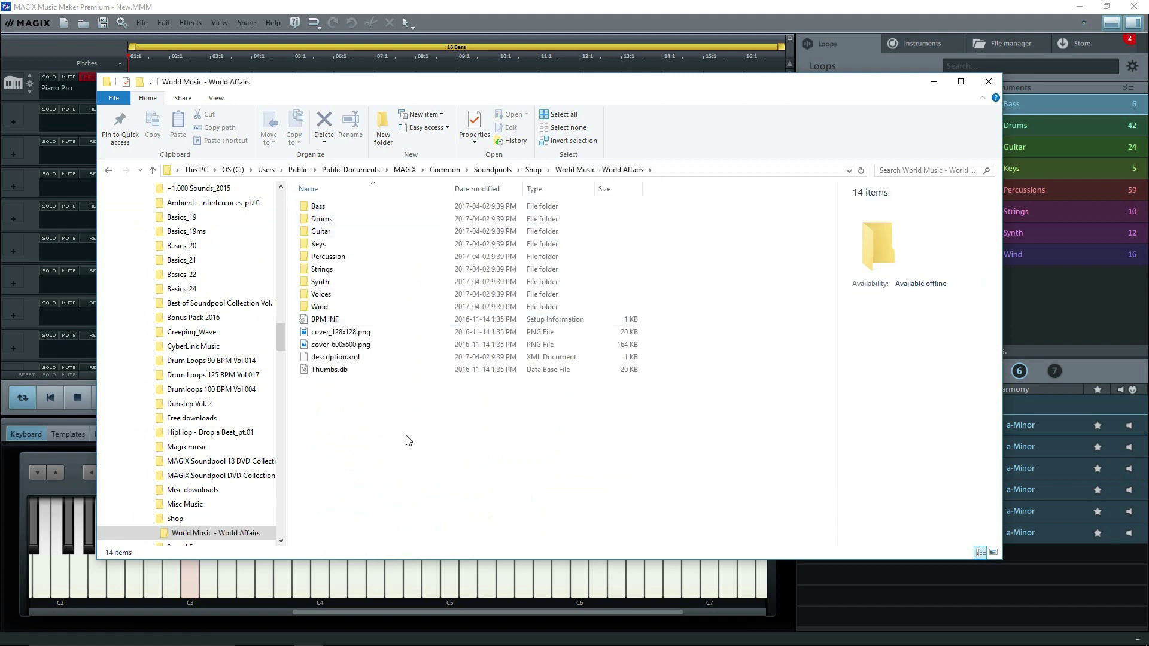
{"action": "scroll", "coordinate": [247, 404], "scroll_direction": "down", "scroll_amount": 3}
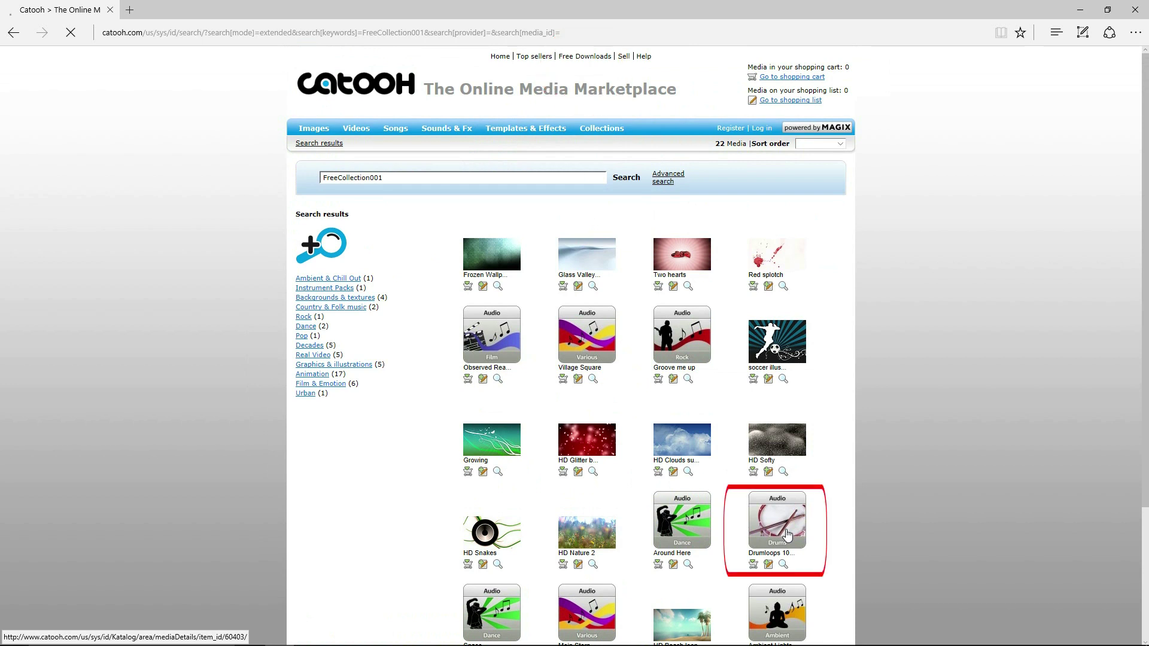
- Open the Drumloops 100 BPM Vol 004 details page from the FreeCollection001 results
{"action": "left_click", "coordinate": [788, 534]}
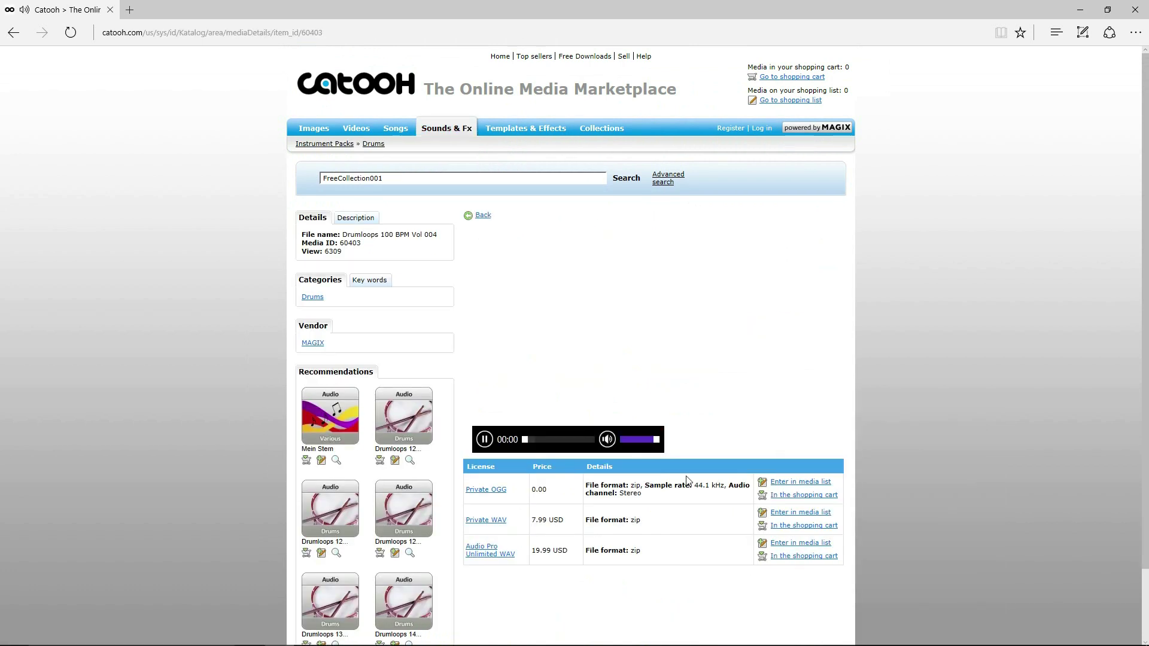
- Pause the Drumloops 100 BPM Vol 004 preview and add its free Private OGG licence to the cart
{"action": "left_click", "coordinate": [484, 440]}
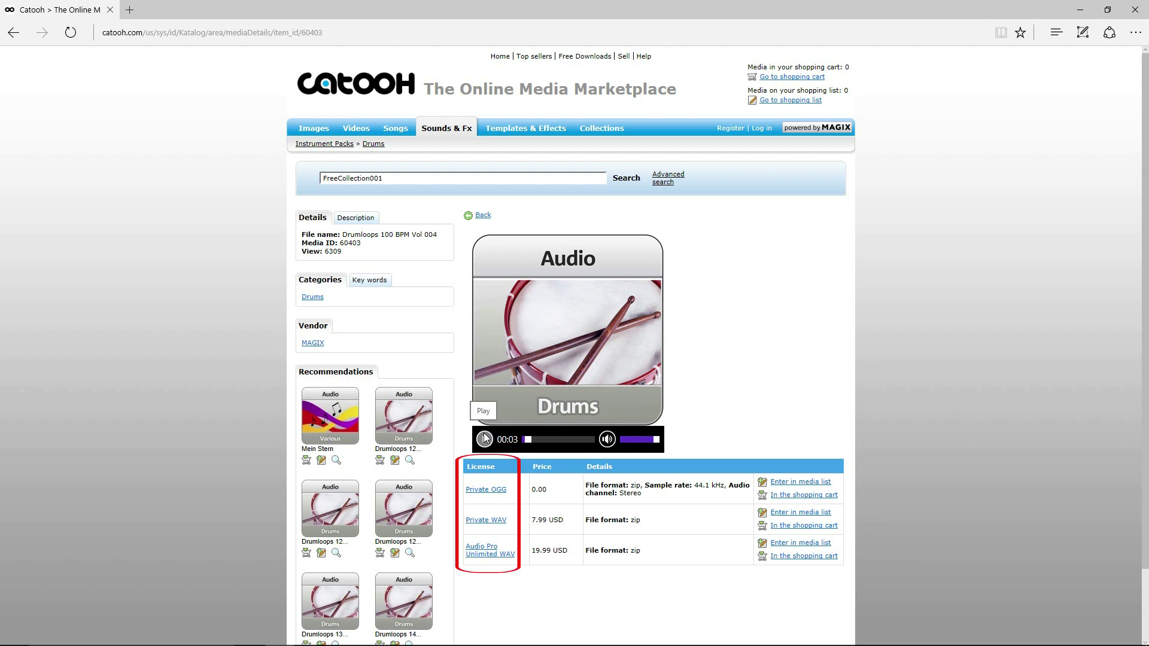
{"action": "left_click", "coordinate": [789, 496]}
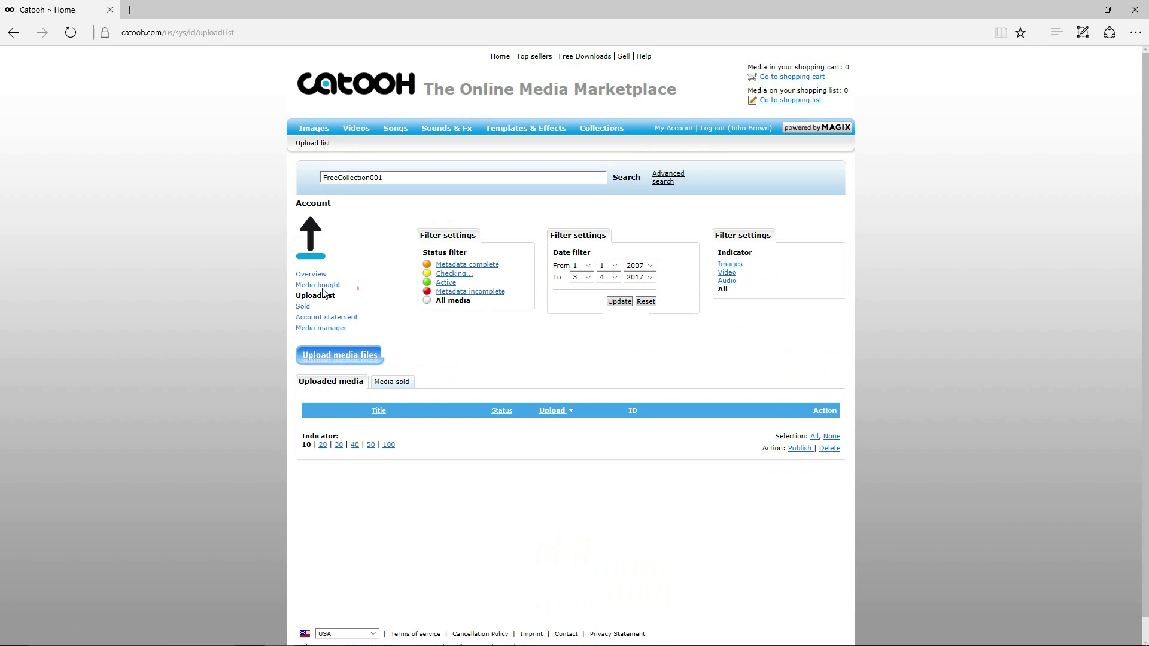
- From Media bought, download the Drumloops 100 BPM Vol 004 zip and choose Save as
{"action": "left_click", "coordinate": [318, 285]}
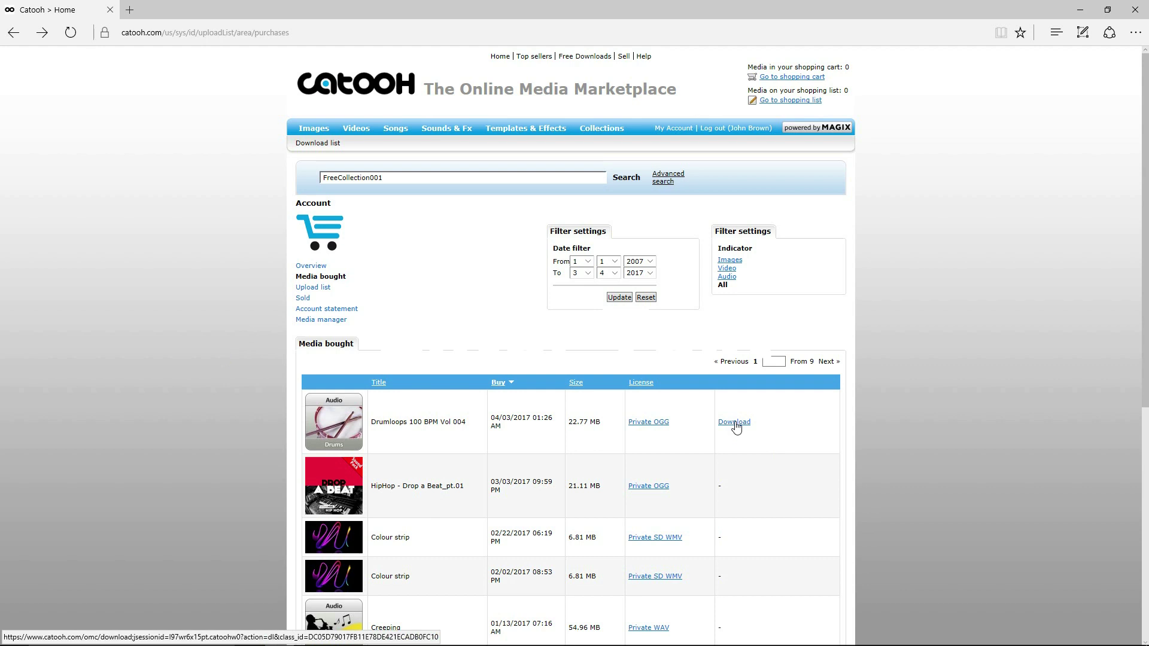
{"action": "left_click", "coordinate": [736, 424]}
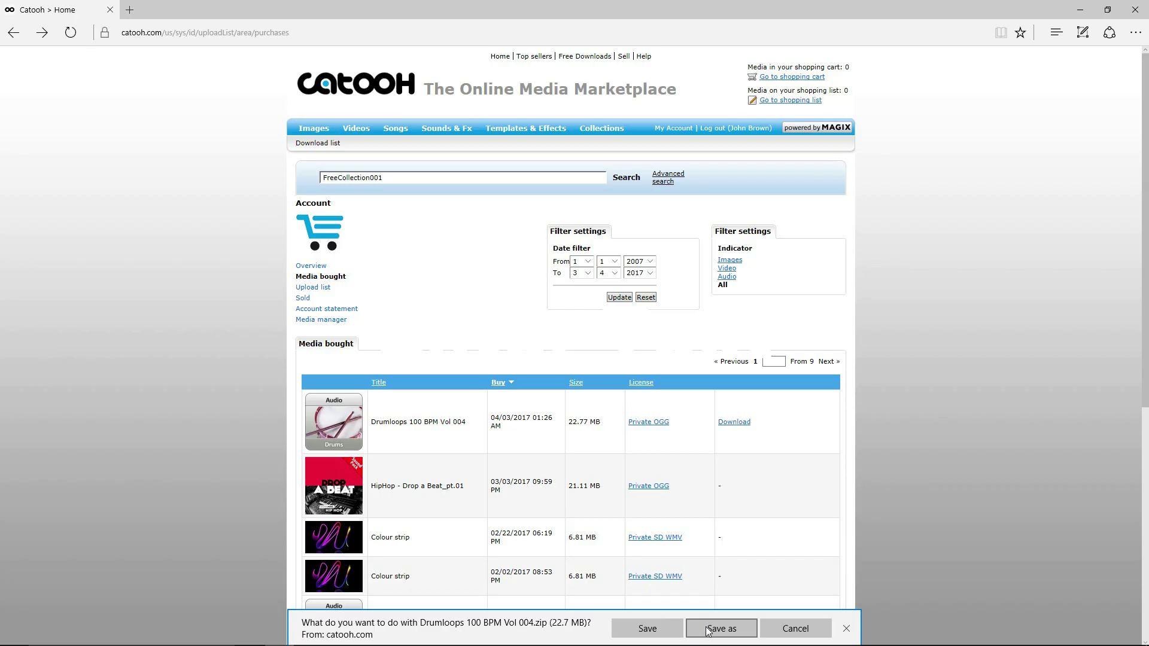
{"action": "left_click", "coordinate": [835, 604]}
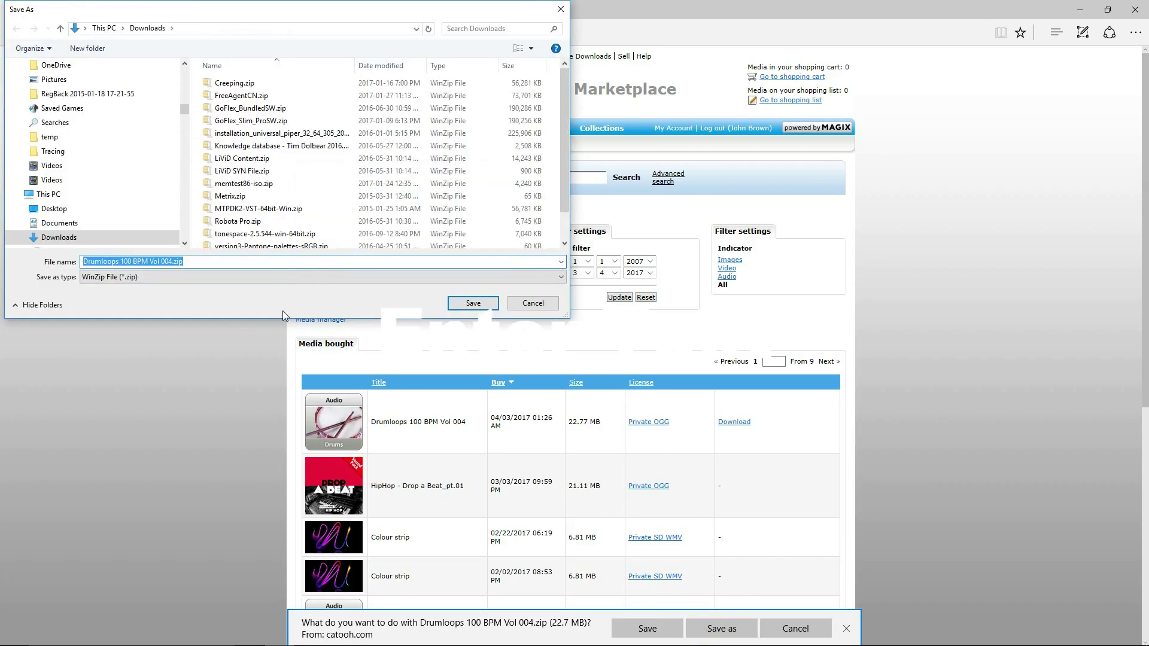
- Save Drumloops 100 BPM Vol 004.zip into the Documents\MAGIX Downloads\Music folder
{"action": "left_click", "coordinate": [39, 248]}
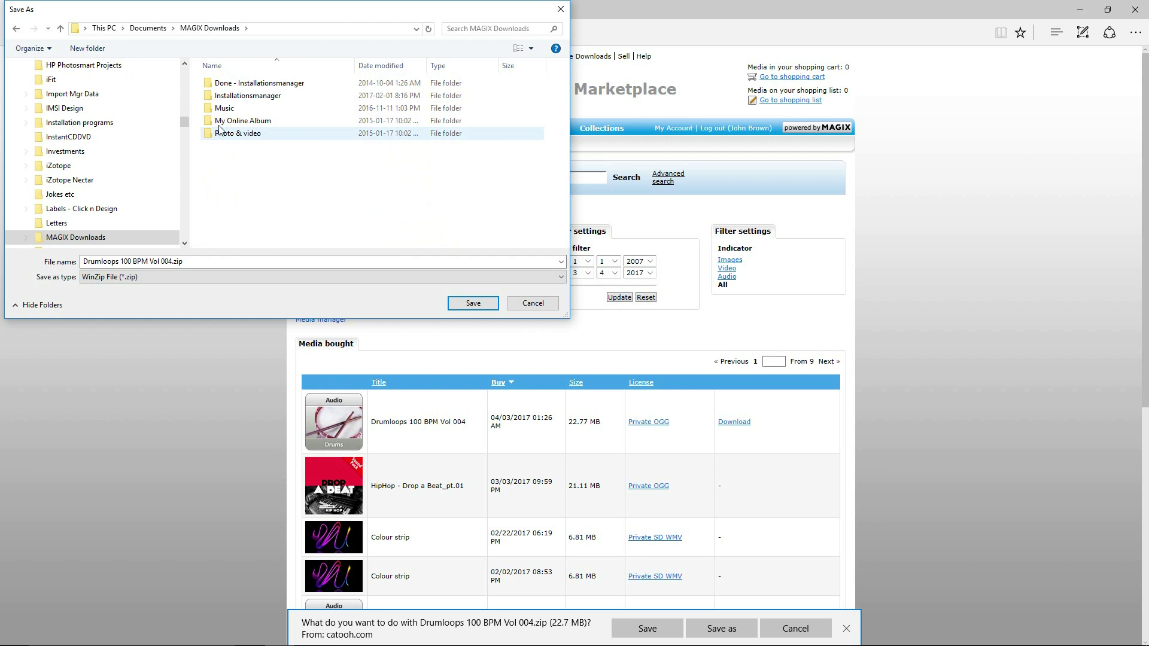
{"action": "double_click", "coordinate": [219, 110]}
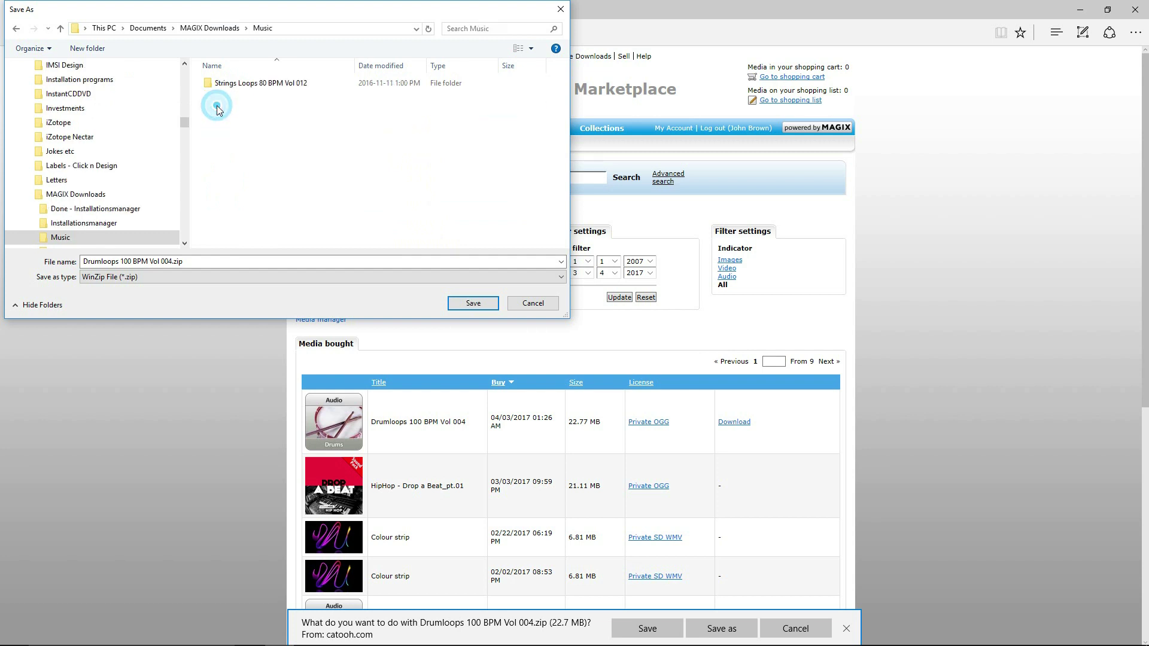
{"action": "left_click", "coordinate": [472, 304]}
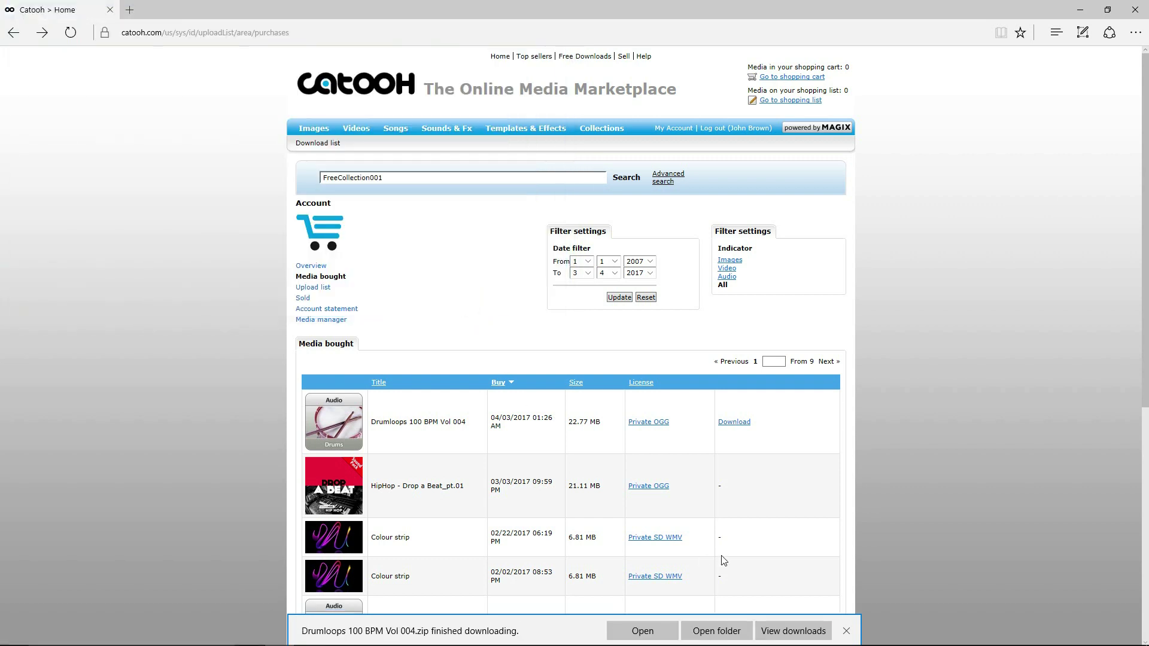
- Open the downloaded zip in WinZip and extract the Drumloops 100 BPM Vol 004 folder into Soundpools
{"action": "left_click", "coordinate": [712, 631]}
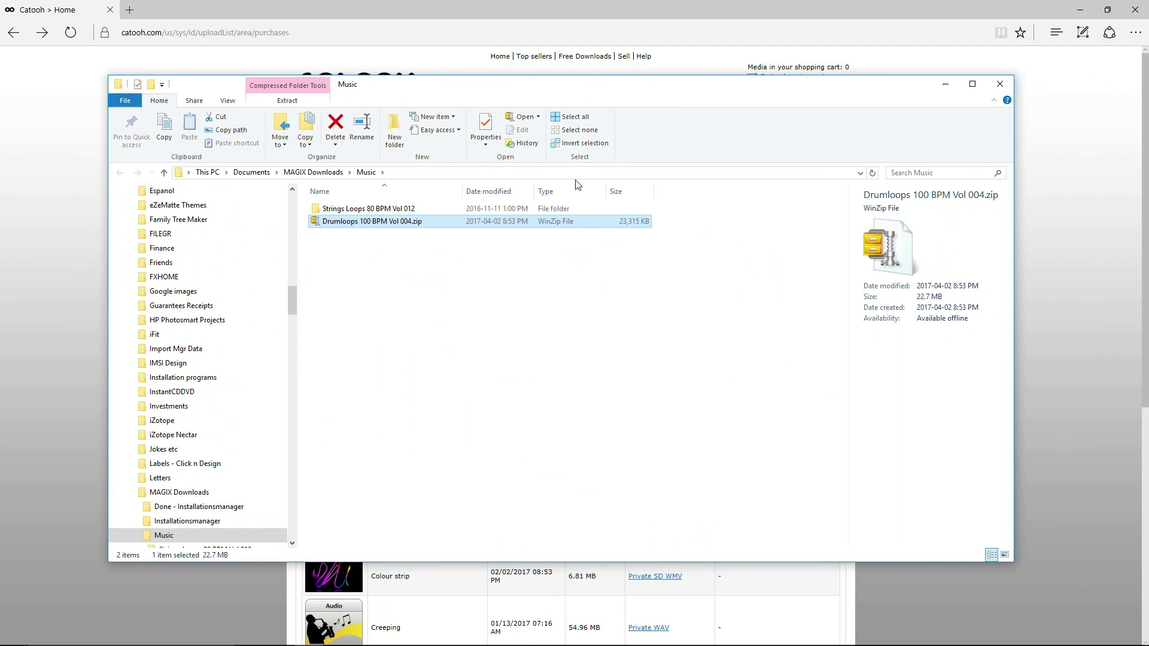
{"action": "double_click", "coordinate": [363, 222]}
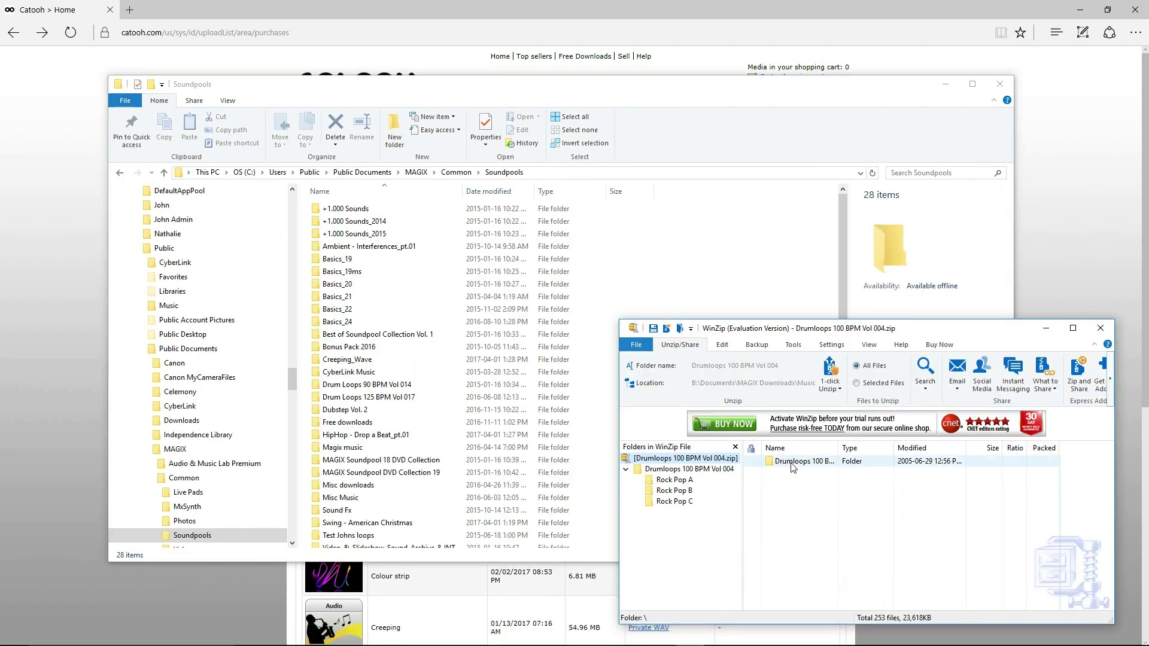
{"action": "left_click_drag", "start_coordinate": [792, 468], "coordinate": [724, 261]}
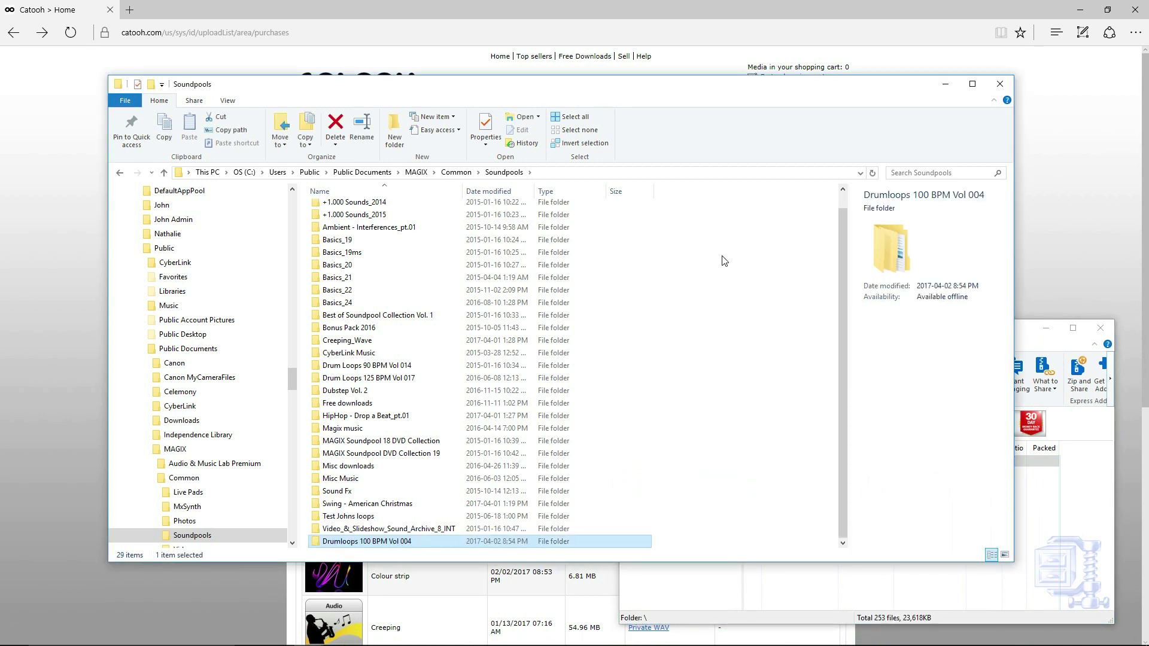
- Browse into Drumloops 100 BPM Vol 004 > Rock Pop A to check its loops
{"action": "double_click", "coordinate": [312, 542]}
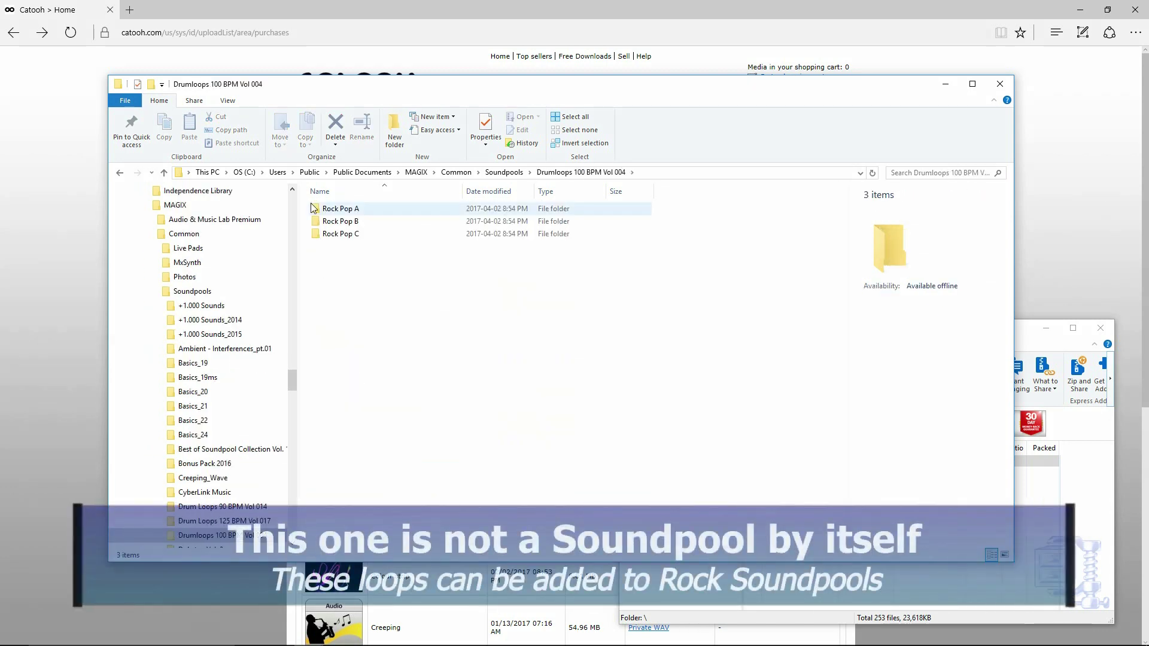
{"action": "double_click", "coordinate": [319, 209]}
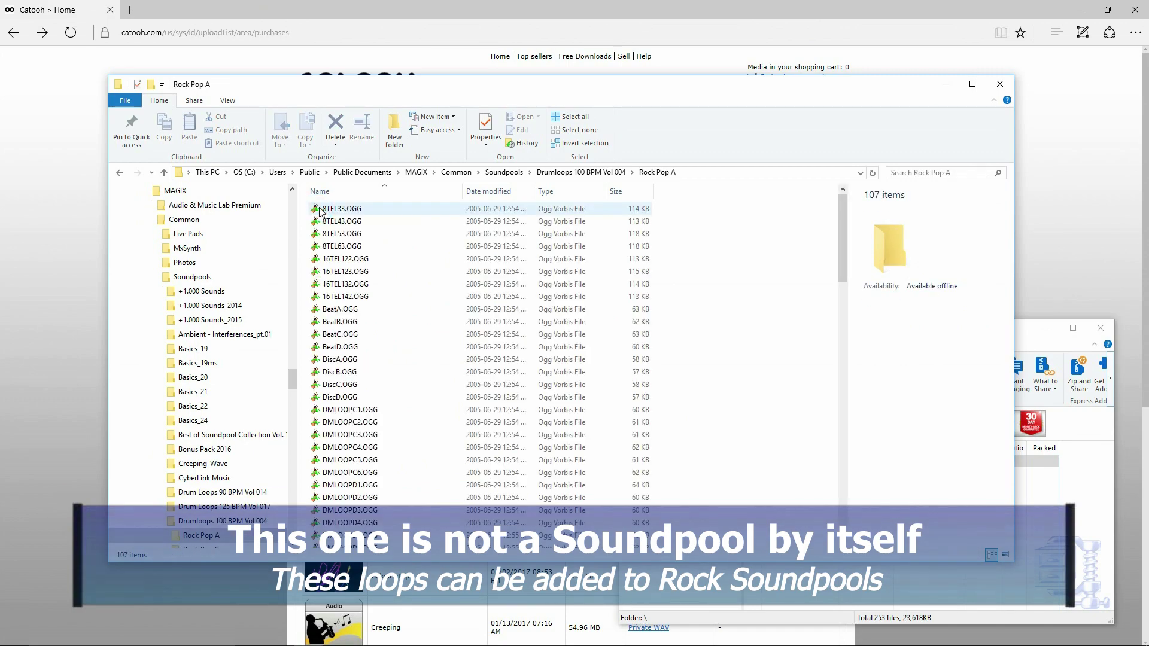
{"action": "scroll", "coordinate": [349, 412], "scroll_direction": "down", "scroll_amount": 3}
{"action": "scroll", "coordinate": [349, 412], "scroll_direction": "up", "scroll_amount": 3}
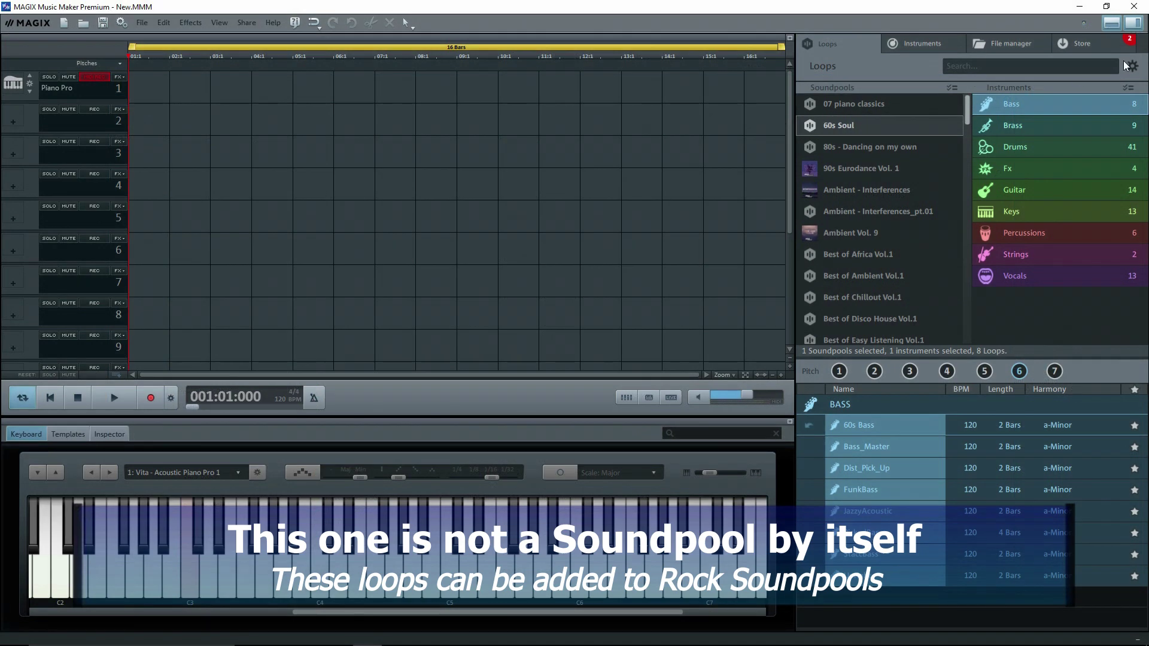
- Install Soundpools from MAGIX\Common\Soundpools via the loops gear menu and show that folder in the File manager
{"action": "left_click", "coordinate": [1131, 66]}
{"action": "left_click", "coordinate": [1053, 76]}
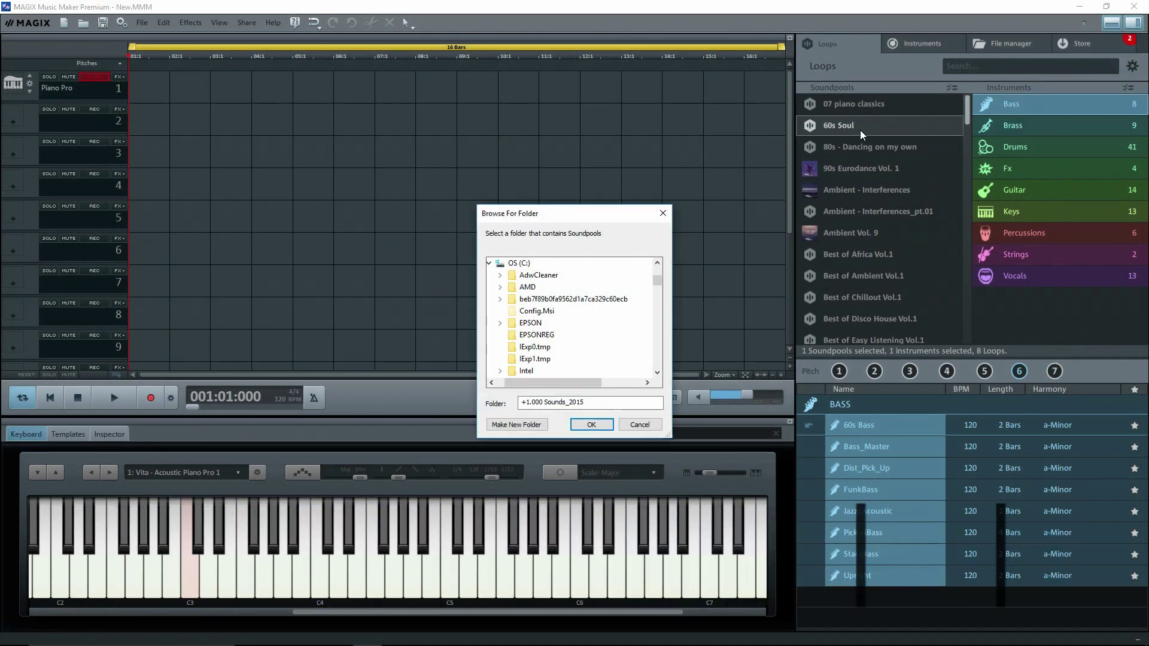
{"action": "left_click", "coordinate": [659, 358]}
{"action": "left_click", "coordinate": [659, 358]}
{"action": "left_click", "coordinate": [658, 358]}
{"action": "left_click", "coordinate": [659, 358]}
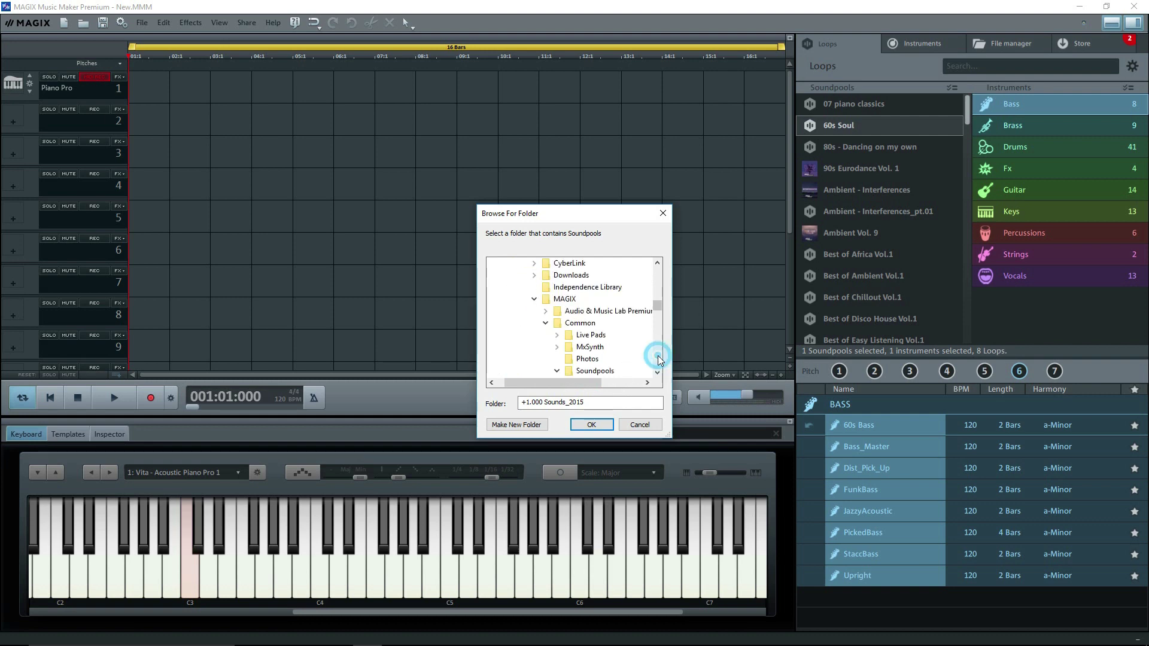
{"action": "left_click", "coordinate": [658, 358]}
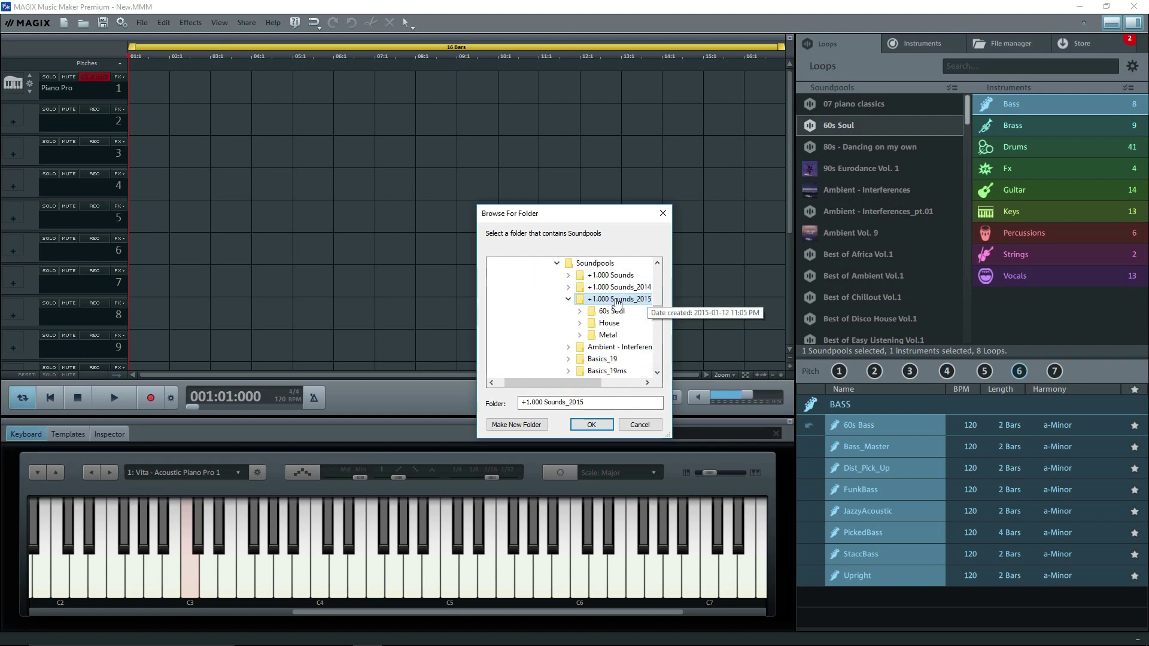
{"action": "left_click", "coordinate": [601, 427]}
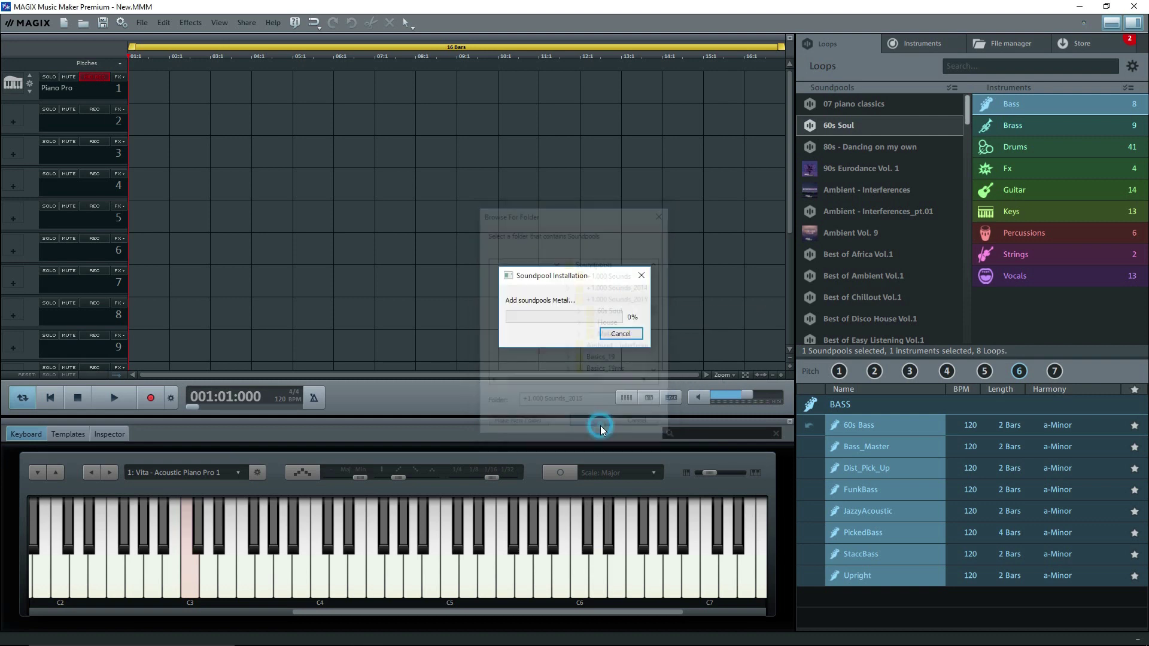
{"action": "left_click", "coordinate": [1034, 44]}
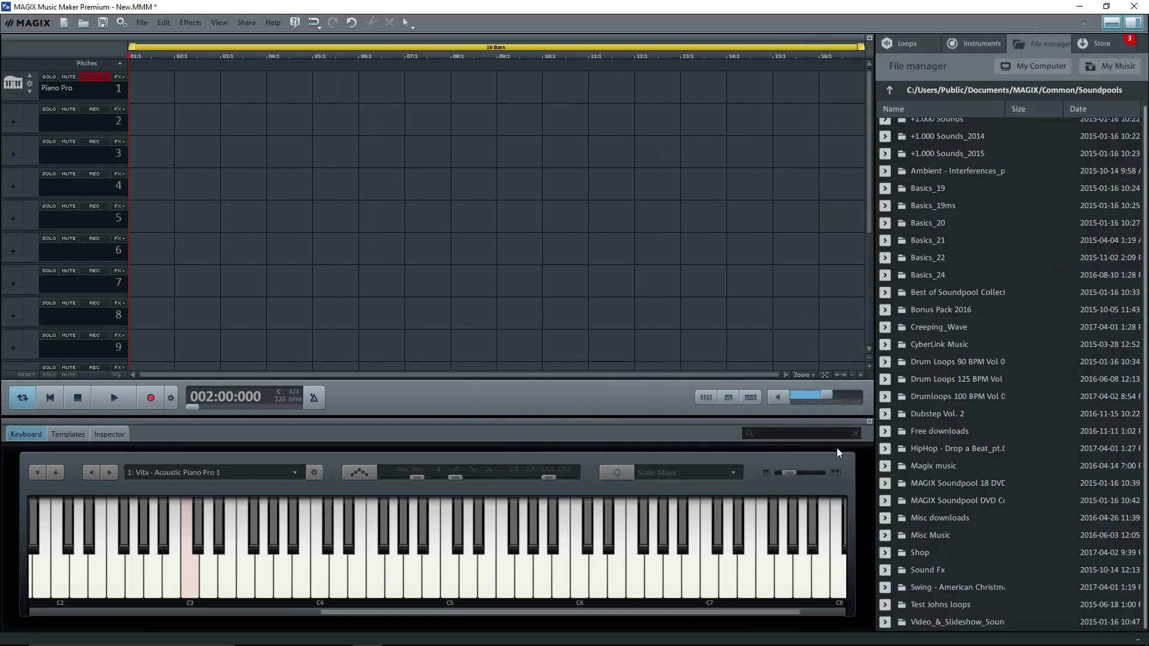
- Expand Free downloads > Country Vol 1 > Bass and preview the Cow A.OGG loop
{"action": "left_click", "coordinate": [886, 432]}
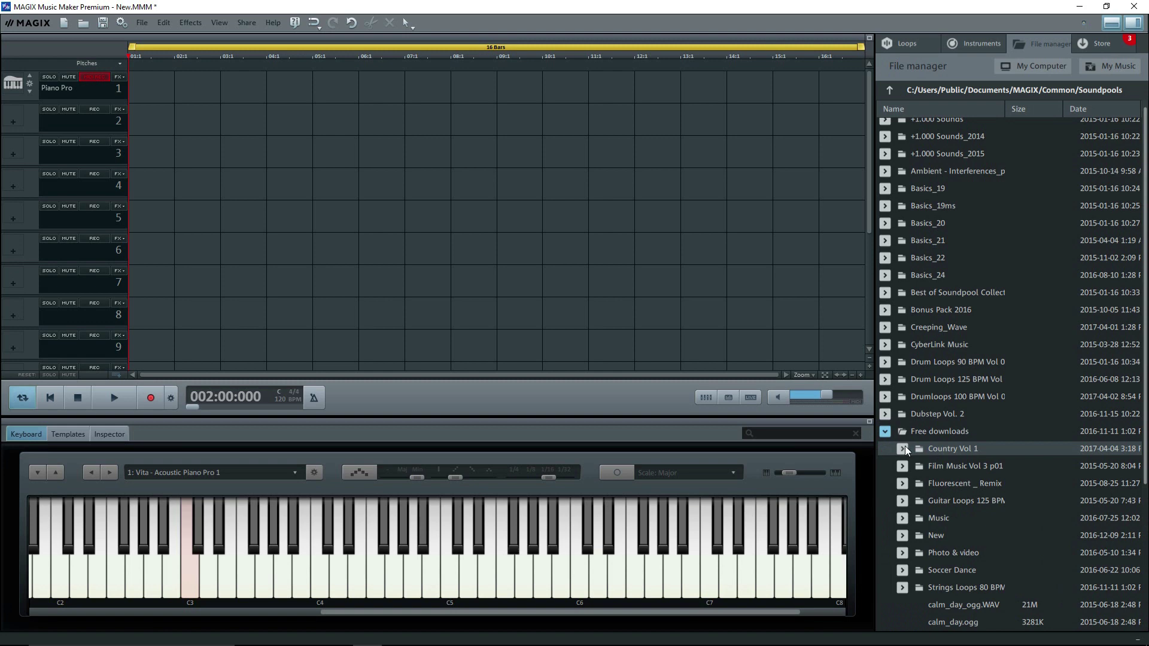
{"action": "left_click", "coordinate": [902, 448]}
{"action": "double_click", "coordinate": [932, 448]}
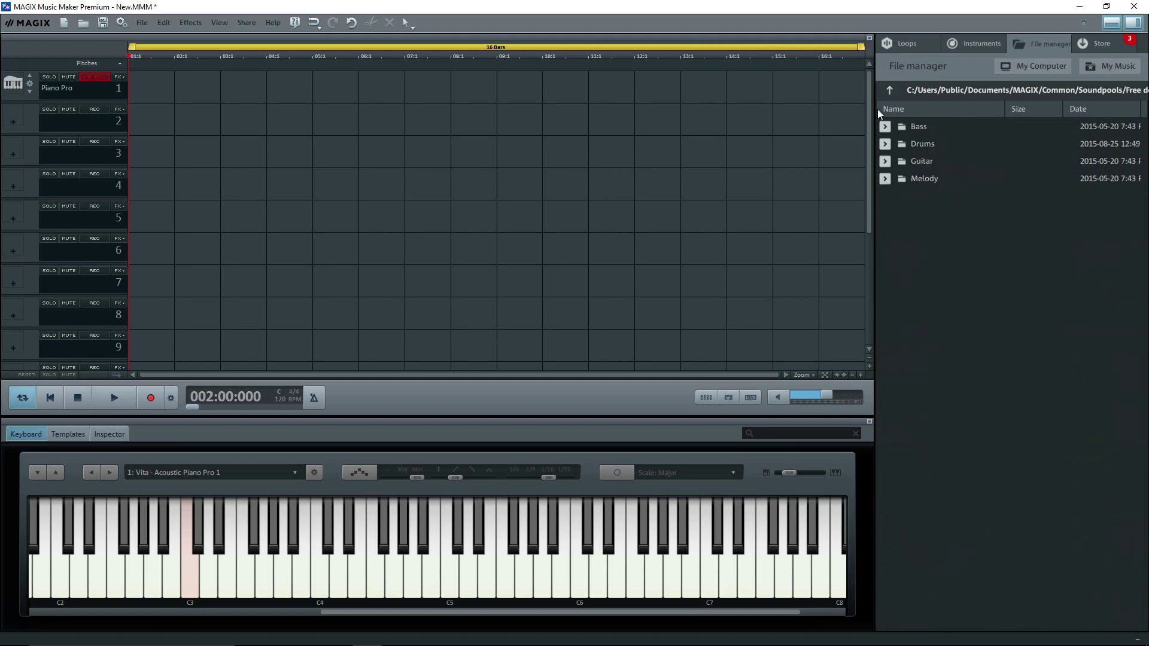
{"action": "left_click", "coordinate": [886, 126]}
{"action": "left_click", "coordinate": [943, 142]}
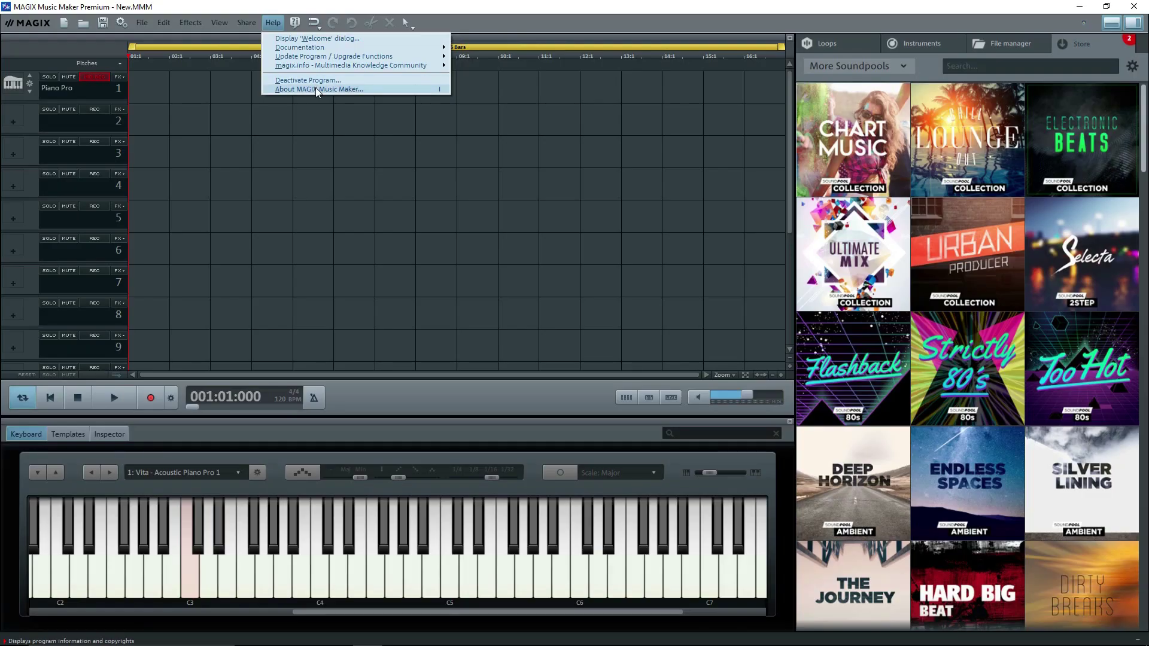
- Show Help > About for the copyright info, then open and scroll the License Terms & Conditions text
{"action": "left_click", "coordinate": [316, 89]}
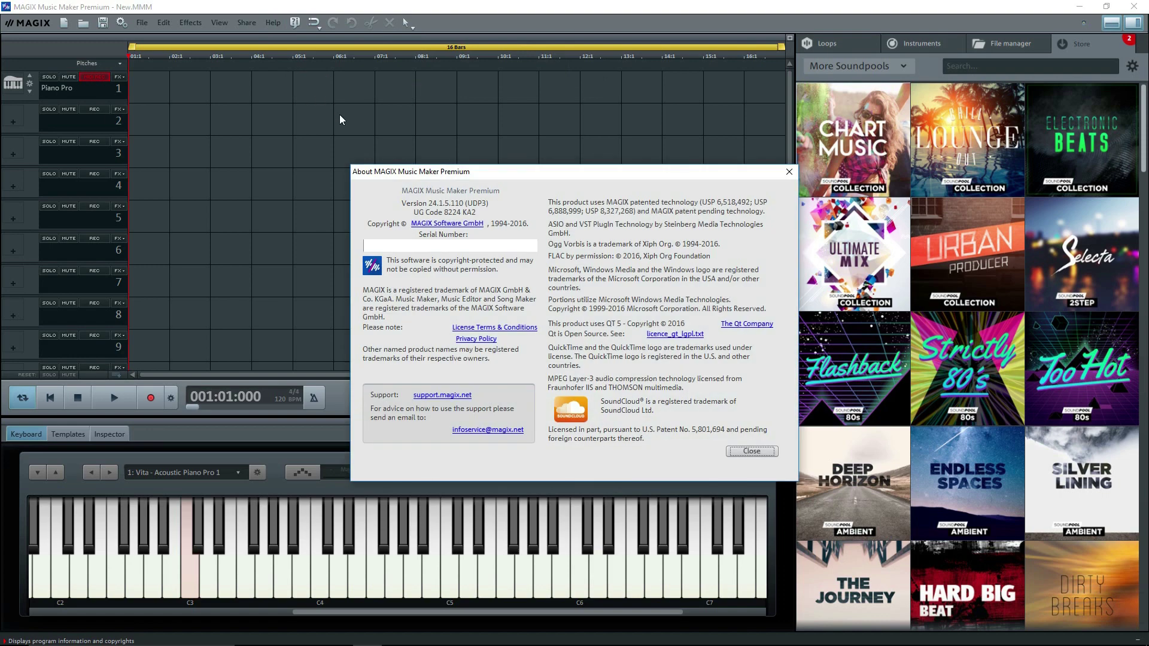
{"action": "left_click", "coordinate": [498, 328]}
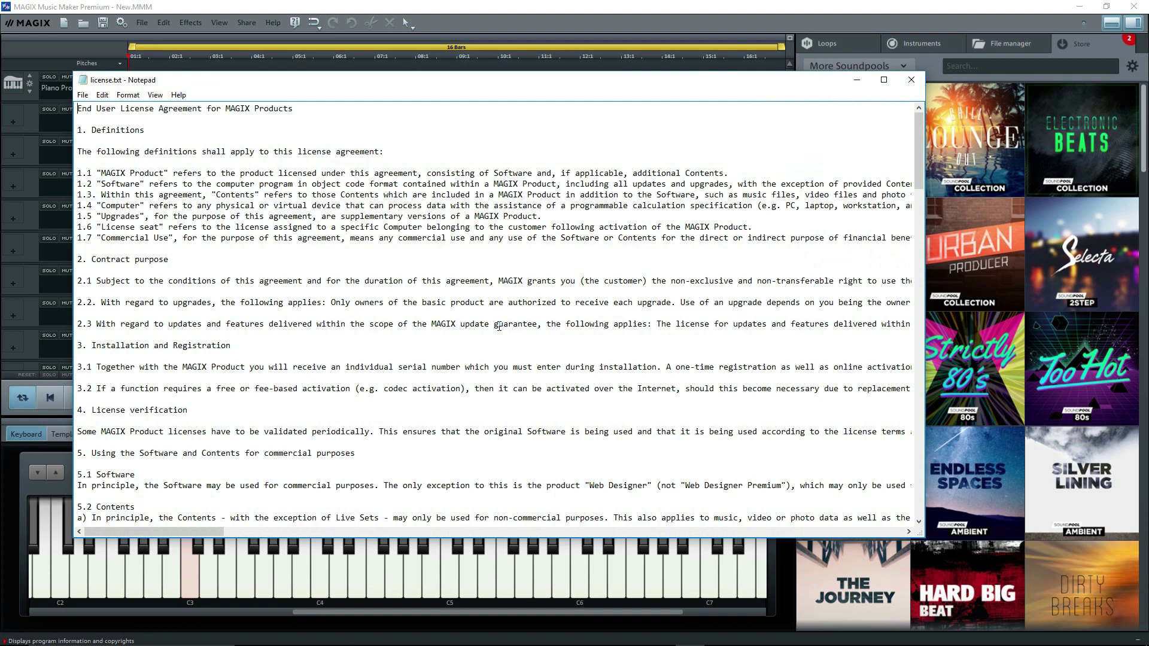
{"action": "scroll", "coordinate": [499, 327], "scroll_direction": "down", "scroll_amount": 2}
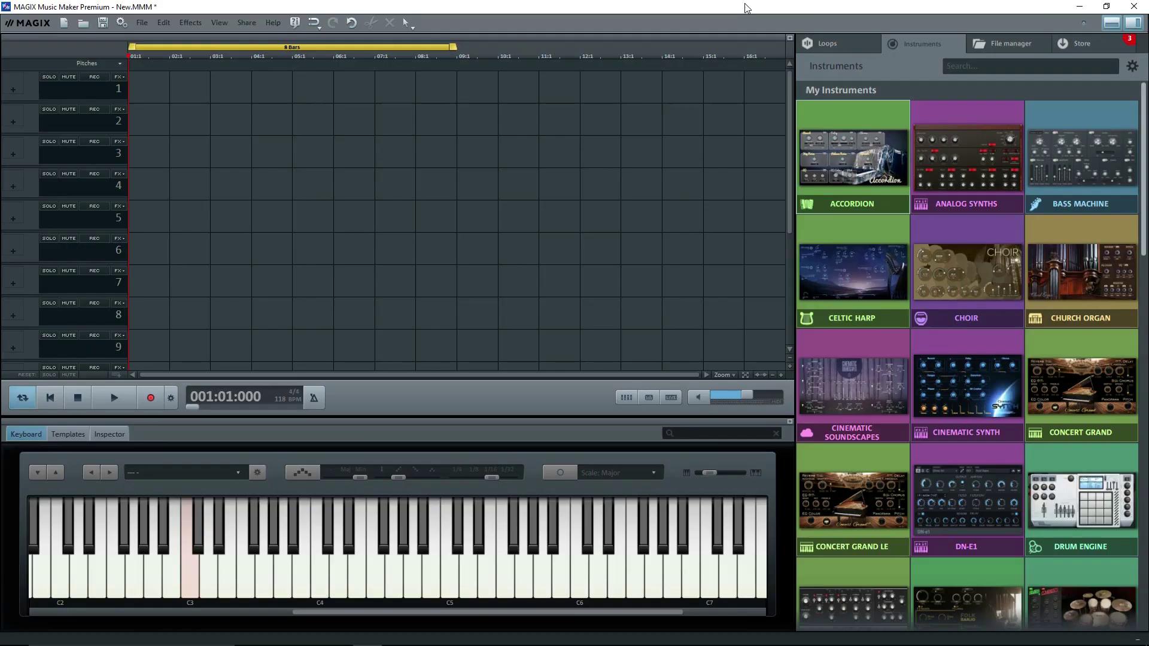
- Add an Accordion clip to track 1, close its window, then replace it with Revolta 2
{"action": "mouse_move", "coordinate": [821, 142]}
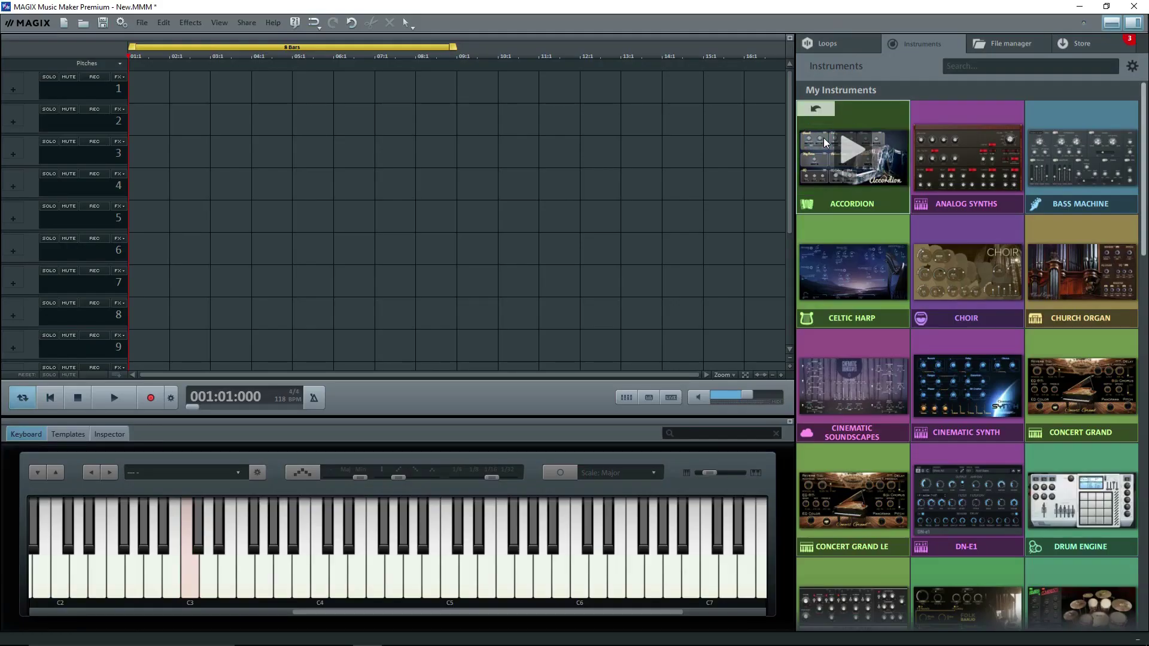
{"action": "left_click", "coordinate": [825, 142]}
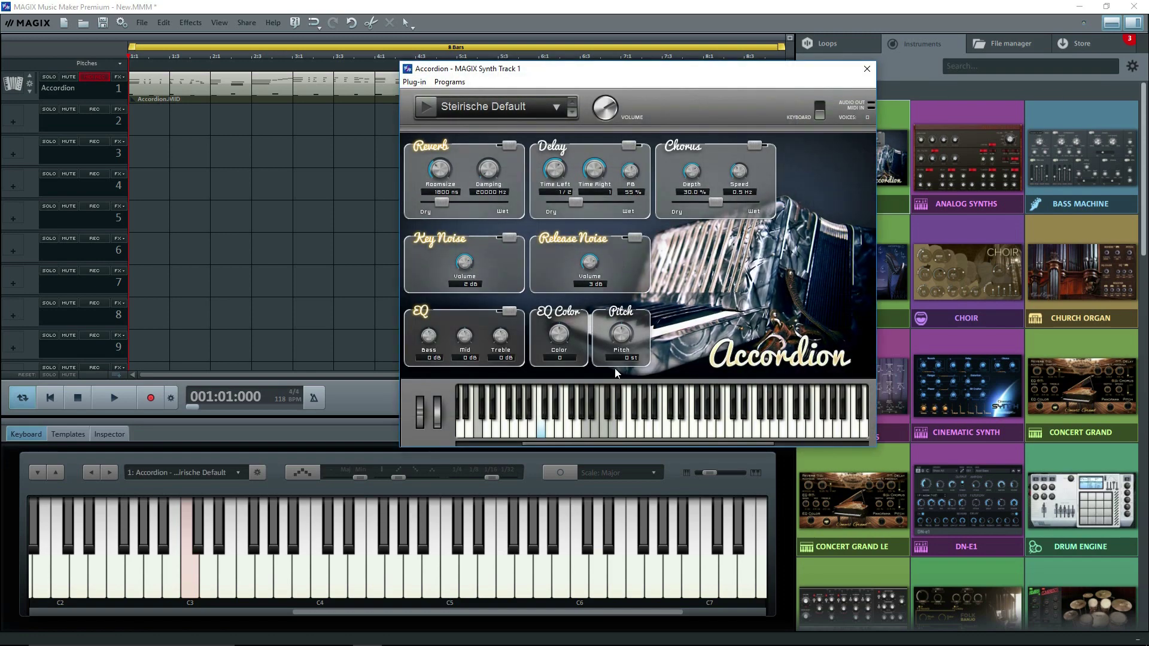
{"action": "left_click", "coordinate": [874, 67]}
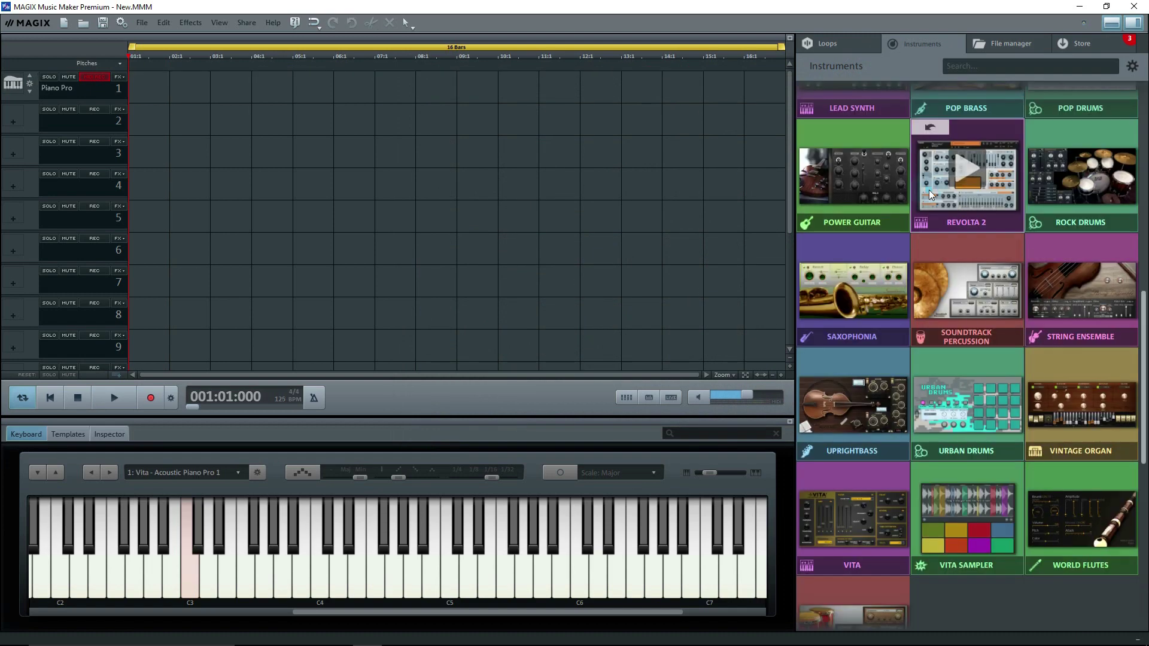
{"action": "left_click_drag", "start_coordinate": [967, 173], "coordinate": [417, 148]}
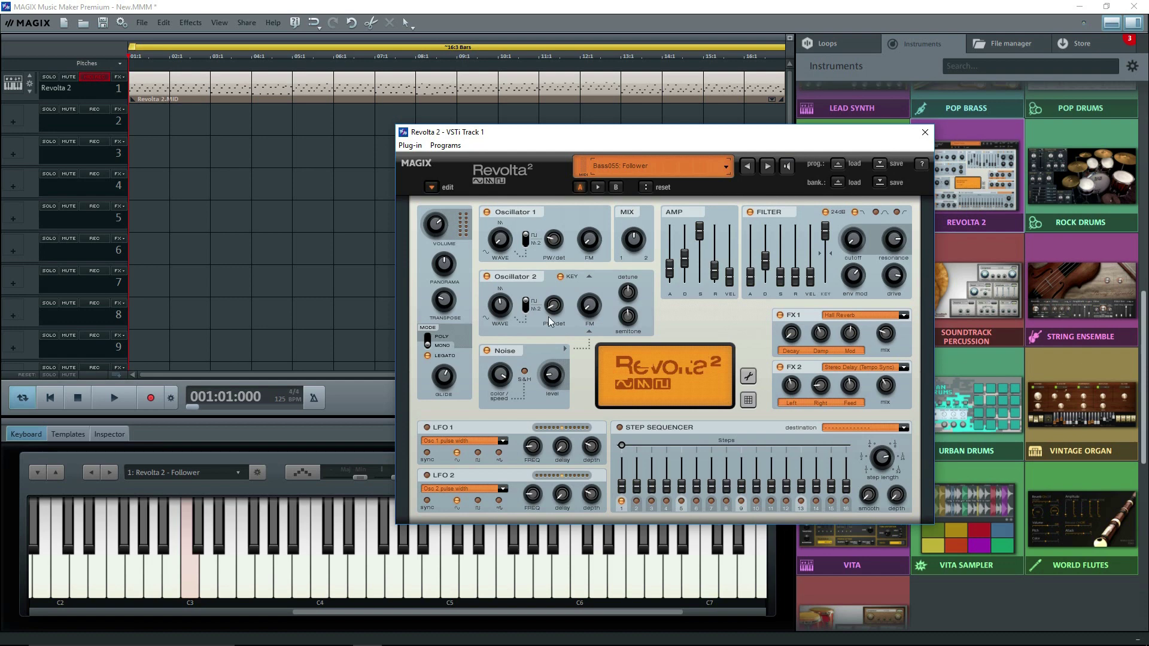
- Start playing the arrangement with Space
{"action": "key", "text": "space"}
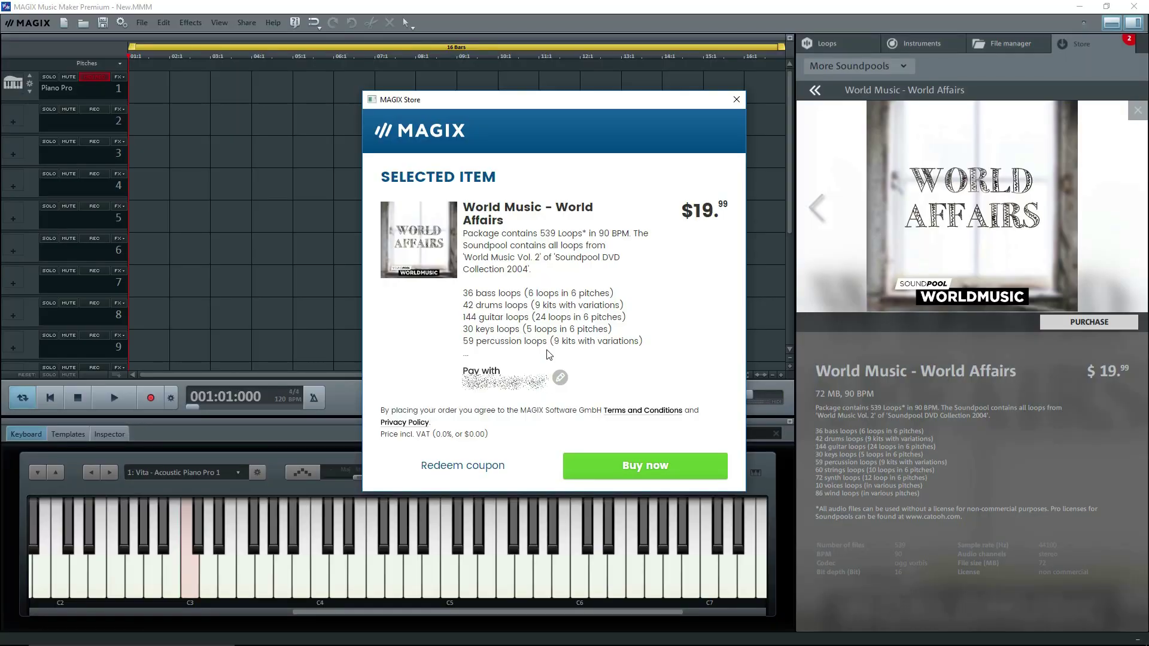
- Follow the Terms and Conditions link in the MAGIX Store purchase window
{"action": "left_click", "coordinate": [641, 413]}
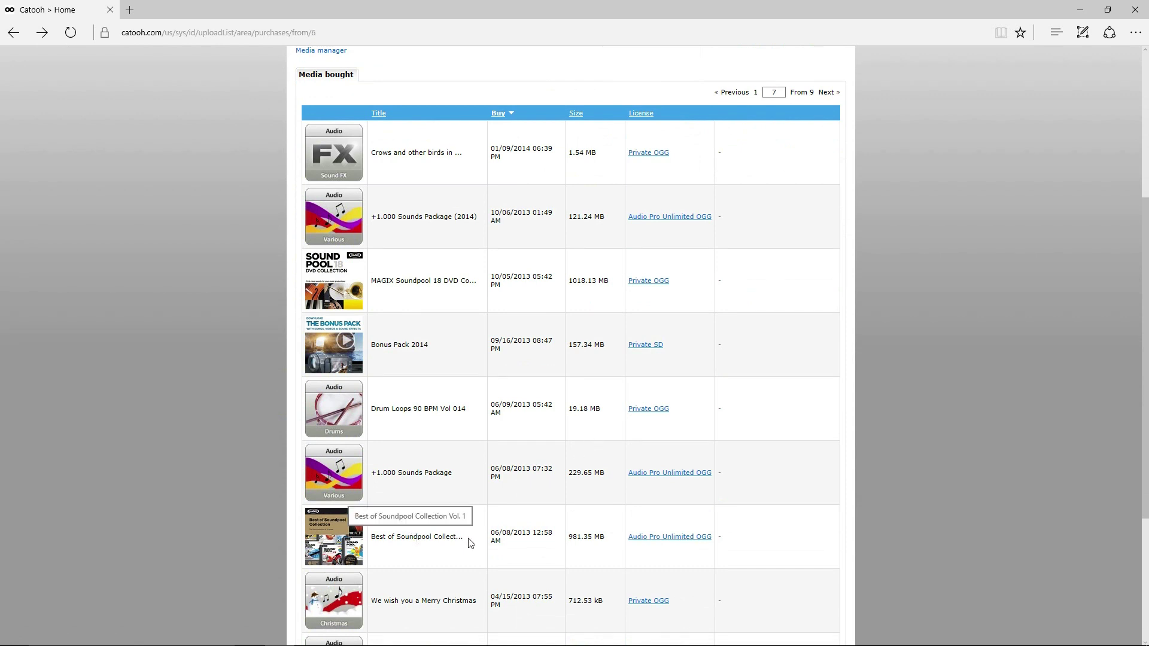
- Show the Audio Pro Unlimited OGG licence terms for the purchased soundpool collection
{"action": "left_click", "coordinate": [660, 542]}
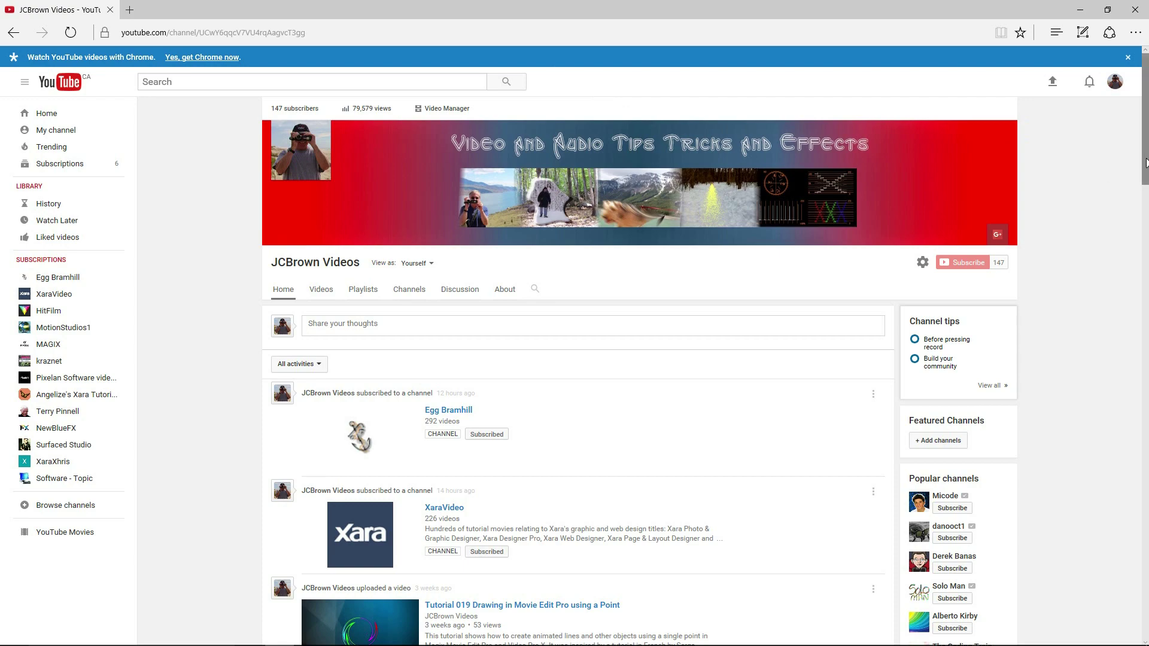
- Go to YouTube's Copyright page from the channel footer and read down to 'Learn more about copyright on YouTube'
{"action": "left_click_drag", "start_coordinate": [1144, 168], "coordinate": [1143, 634]}
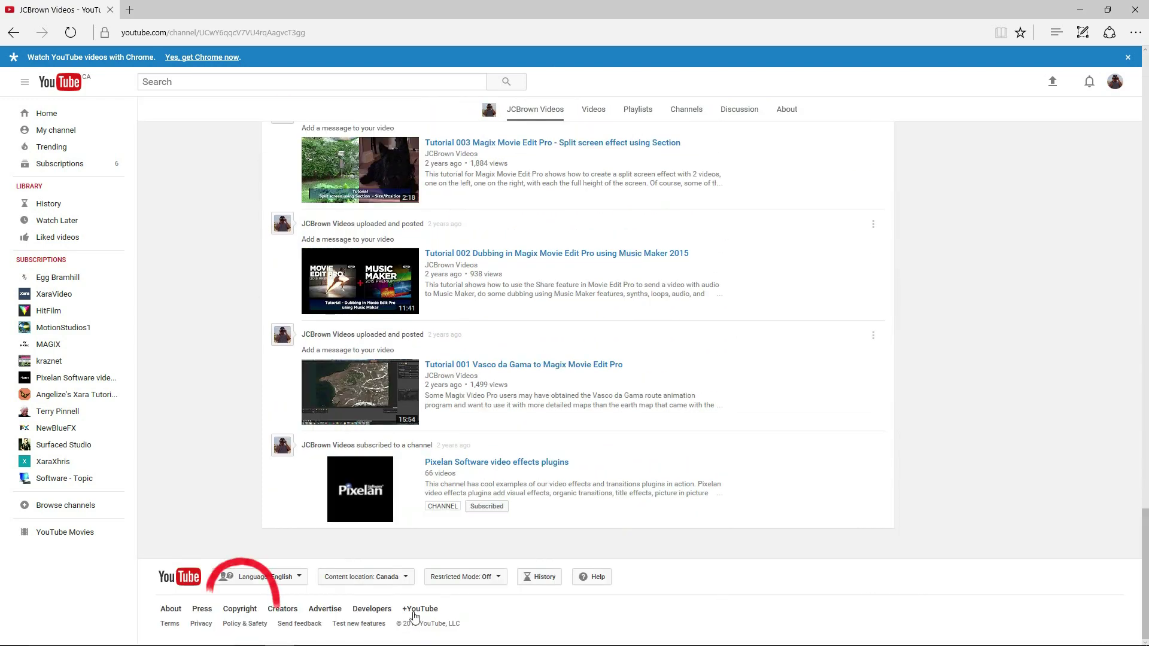
{"action": "left_click", "coordinate": [232, 615]}
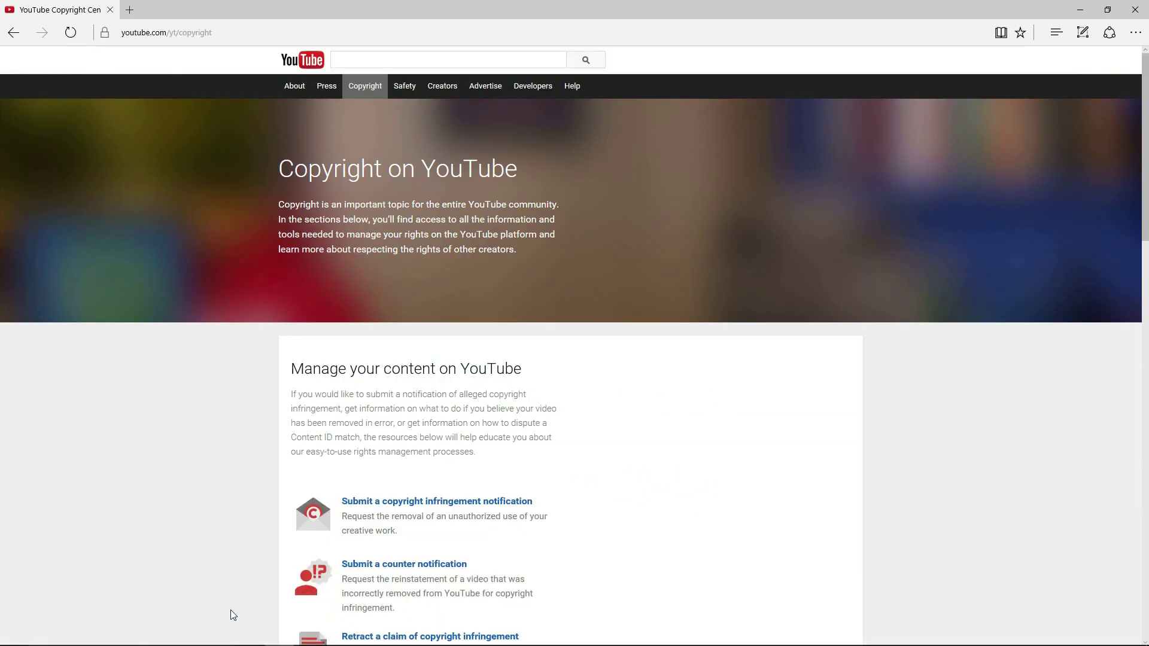
{"action": "scroll", "coordinate": [237, 401], "scroll_direction": "down", "scroll_amount": 4}
{"action": "scroll", "coordinate": [236, 396], "scroll_direction": "down", "scroll_amount": 5}
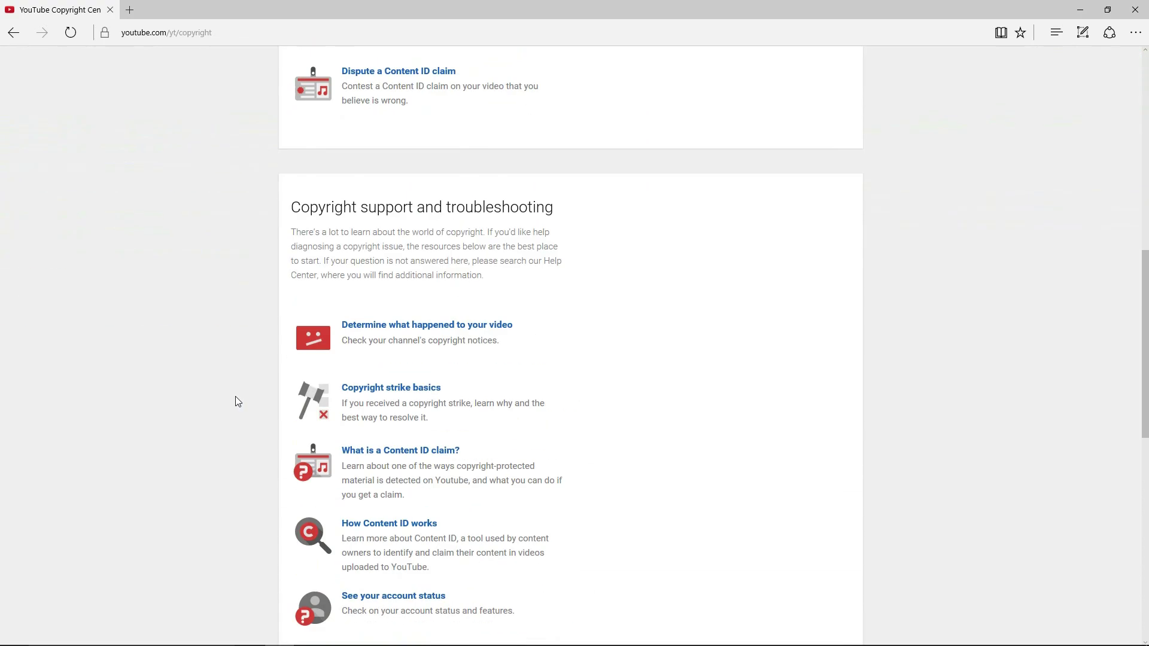
{"action": "scroll", "coordinate": [236, 396], "scroll_direction": "down", "scroll_amount": 8}
{"action": "scroll", "coordinate": [236, 397], "scroll_direction": "down", "scroll_amount": 2}
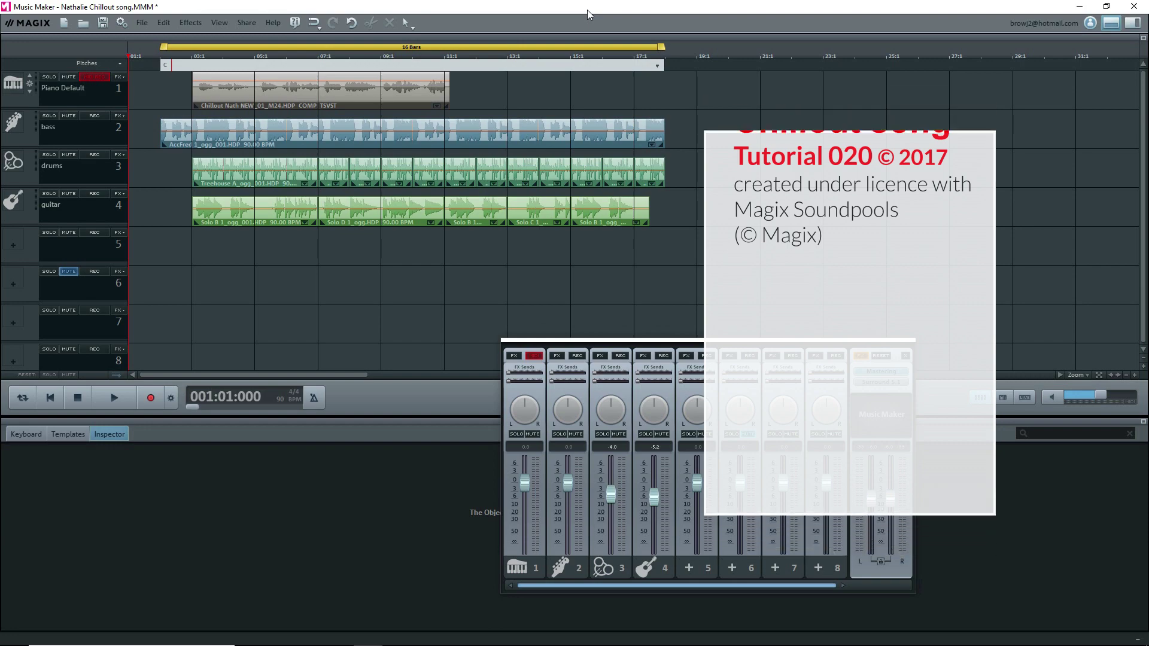
- Play the 16-bar Chillout arrangement of piano, bass, drums and guitar from the start
{"action": "key", "text": "space"}
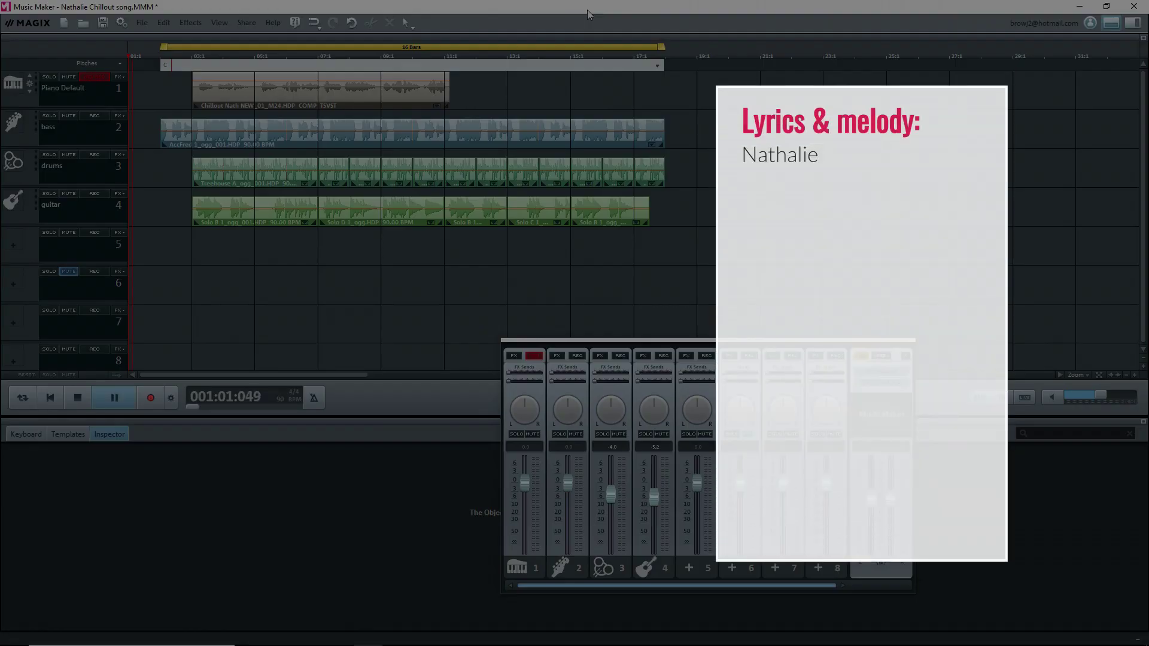